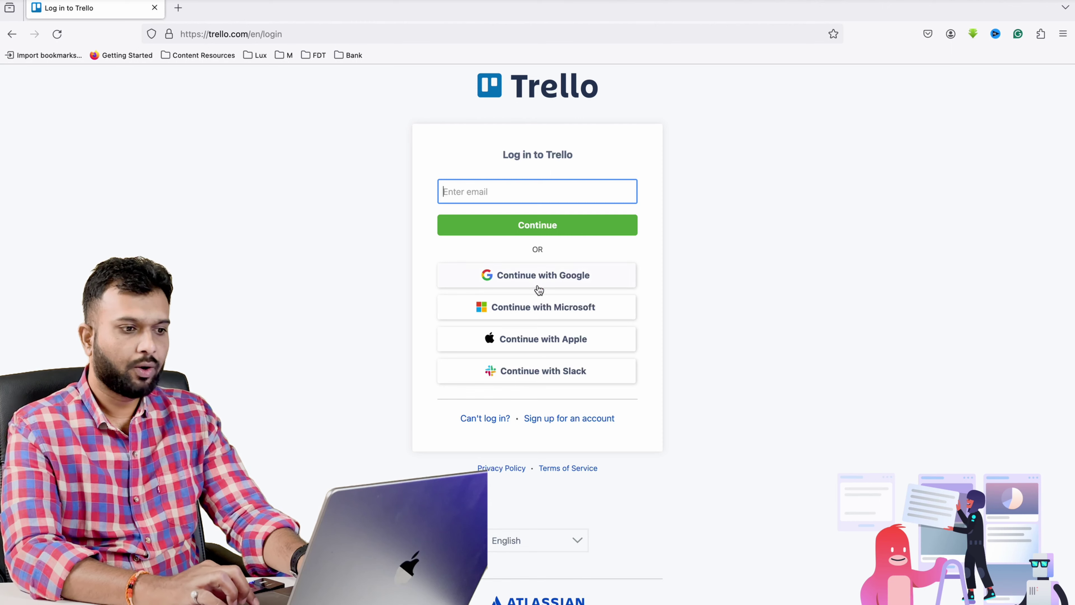
Log in to Trello with the Google account listed first in the account chooser and approve the sign-in.
left_click(548, 280)
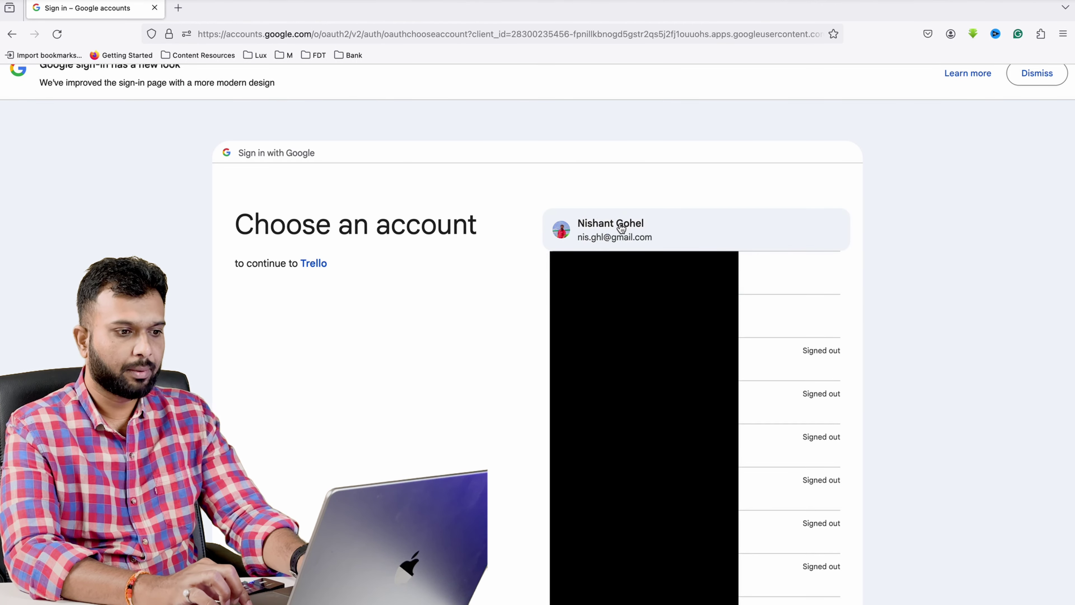
left_click(620, 229)
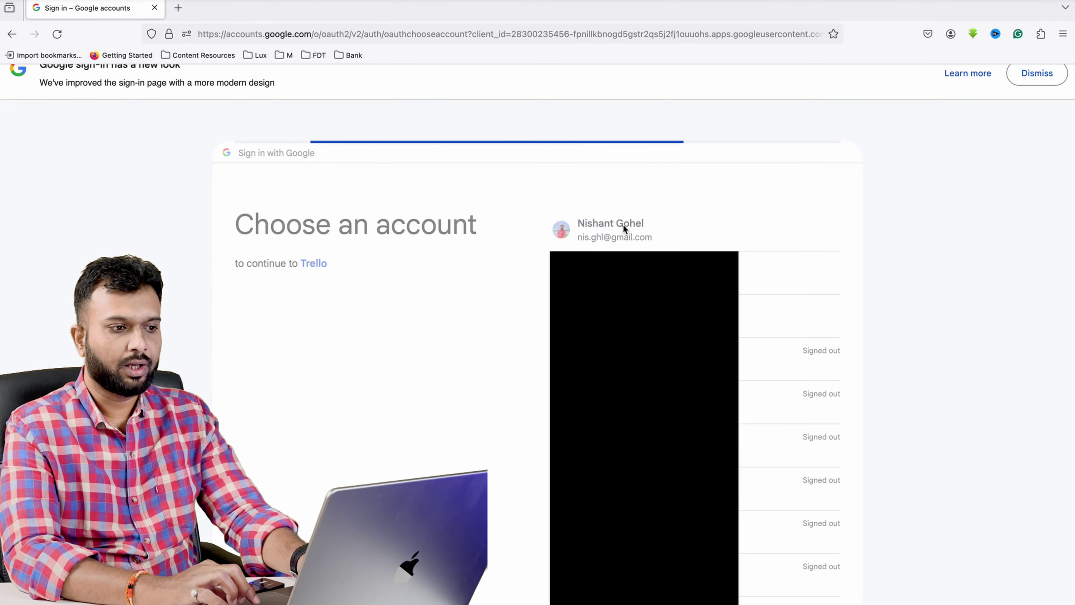
left_click(639, 452)
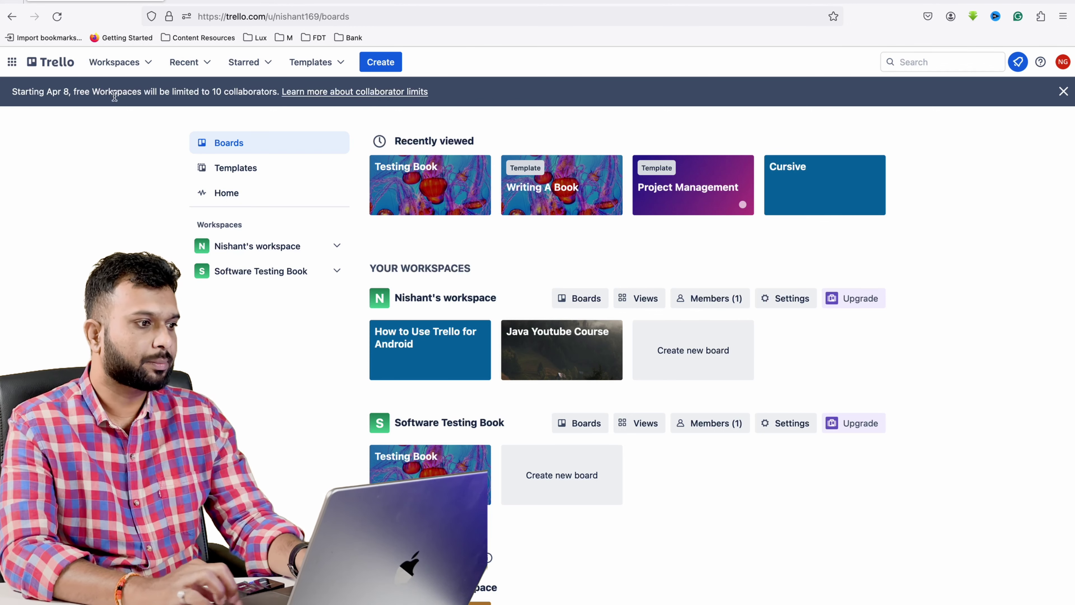
Create a workspace named YouTube Tutorial of type Education, without inviting any team members.
left_click(133, 70)
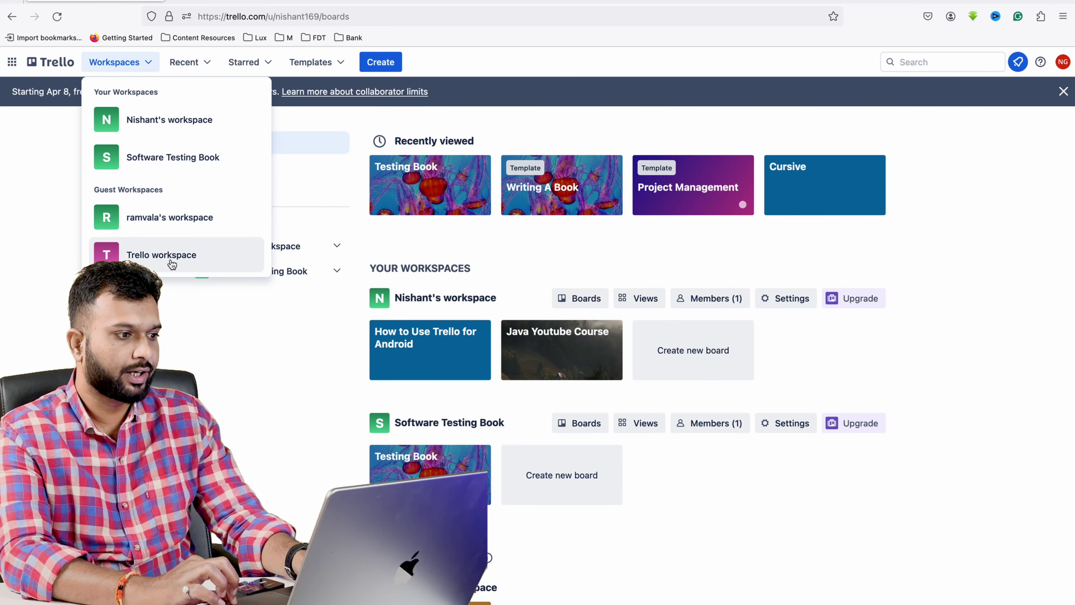
left_click(378, 62)
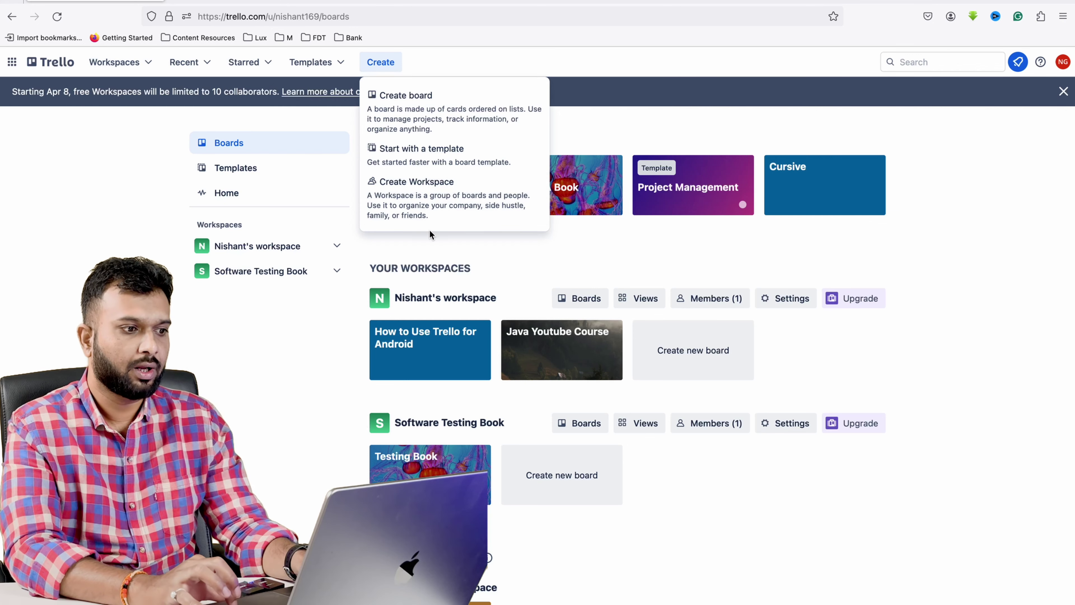
left_click(435, 211)
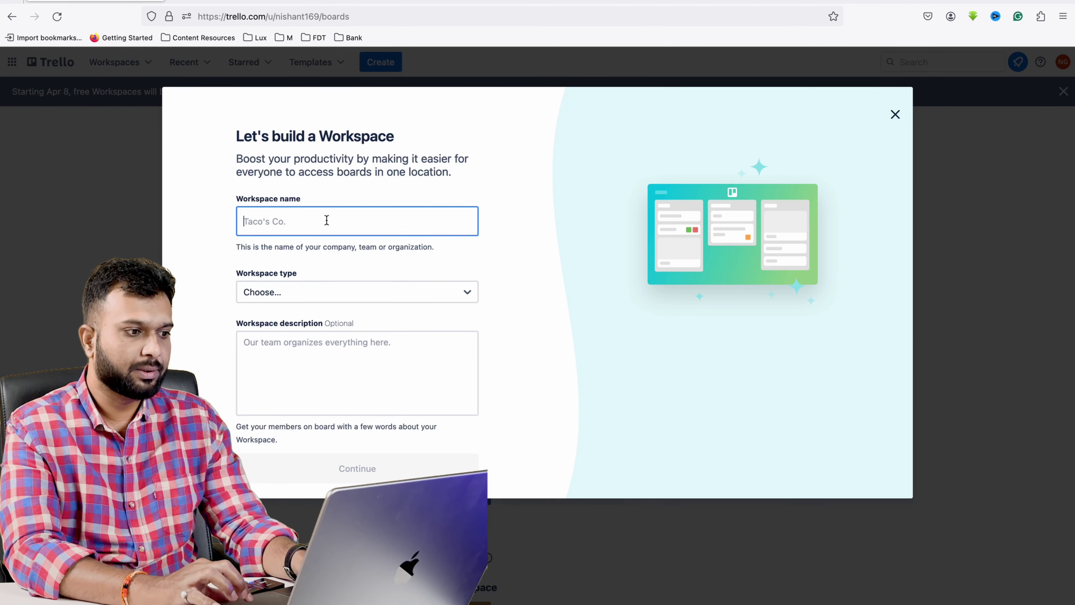
type("YouTube")
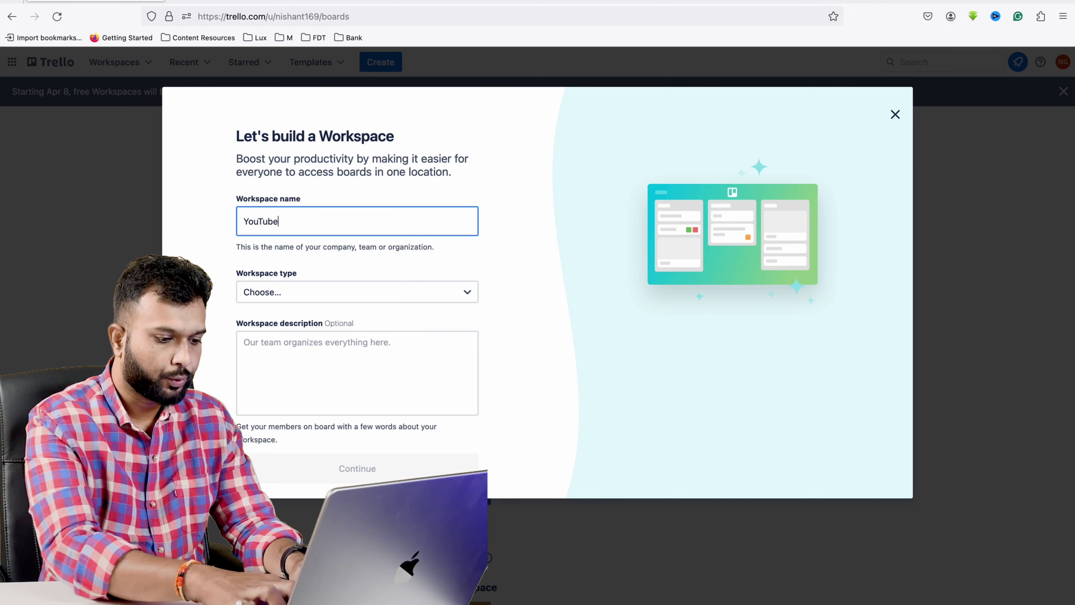
type(" Tut")
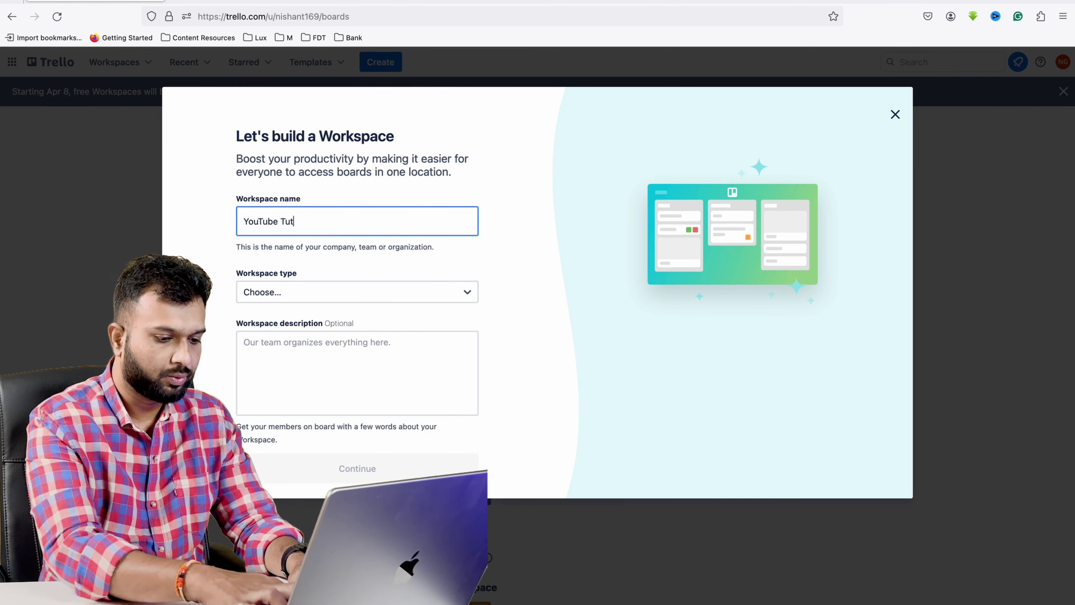
type("orial")
left_click(297, 292)
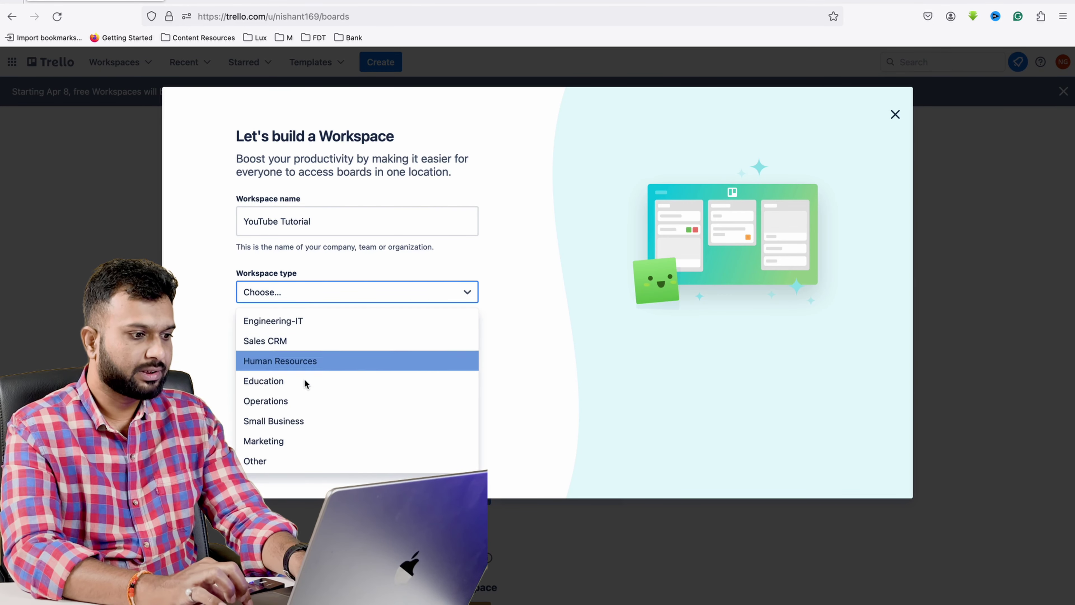
left_click(280, 383)
left_click(348, 473)
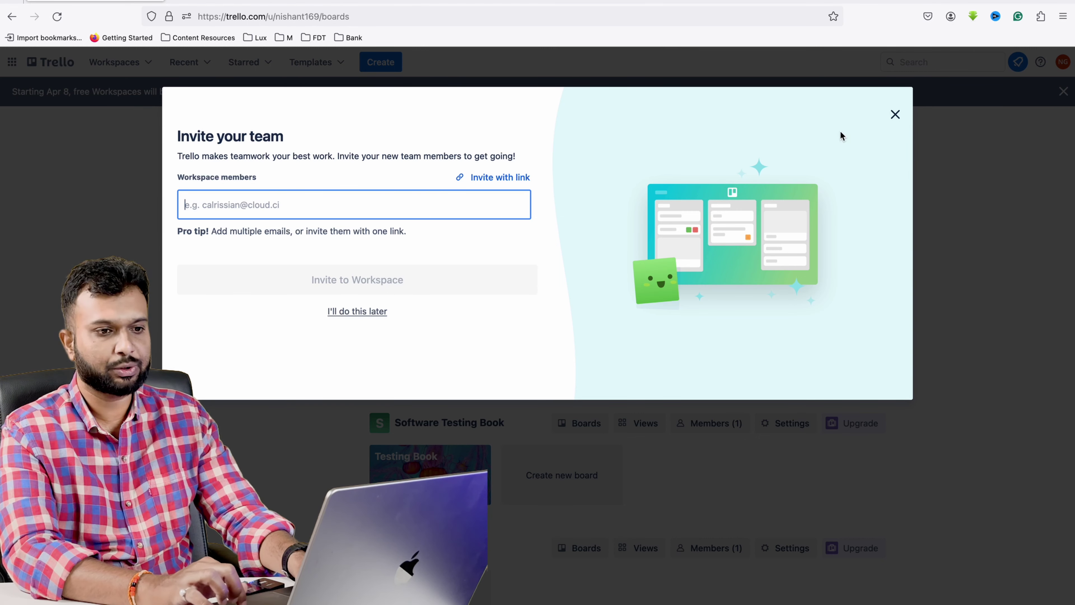
left_click(895, 114)
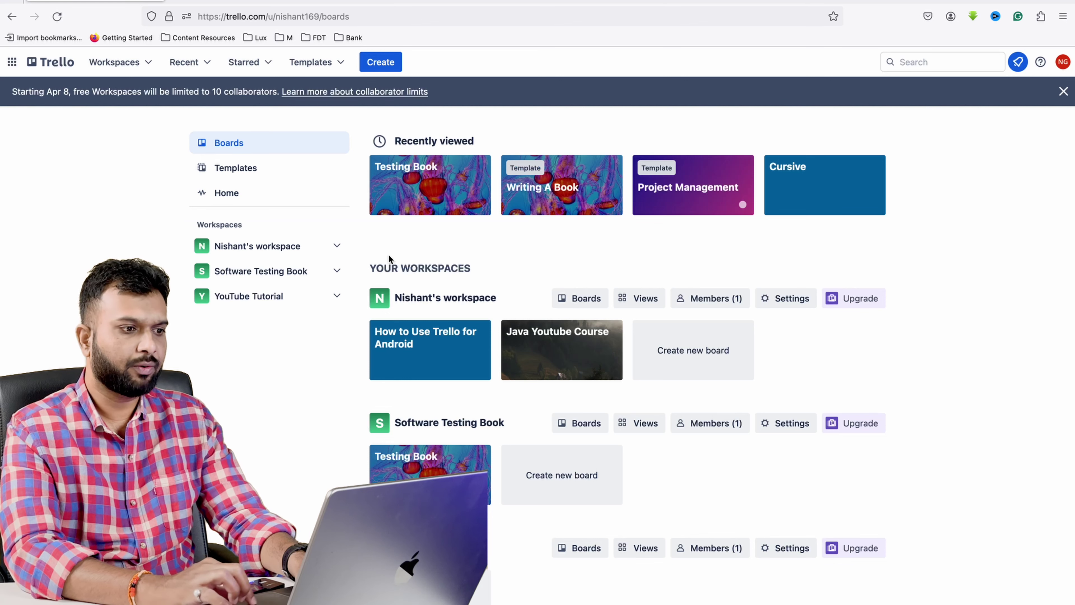
In the YouTube Tutorial workspace, start a new board and enter the title Teaching API Testing.
left_click(148, 63)
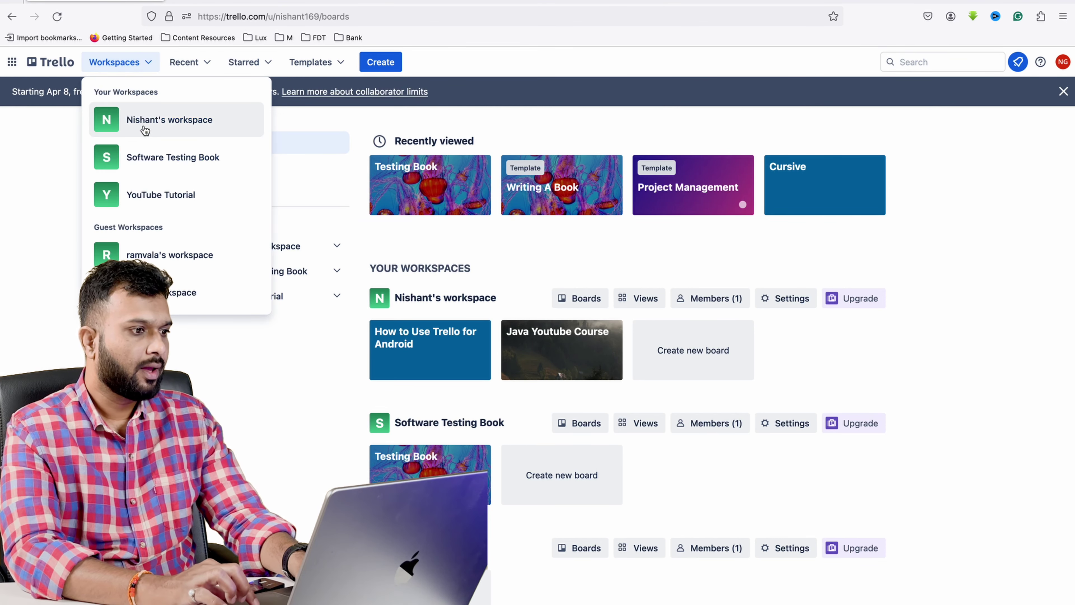
left_click(169, 198)
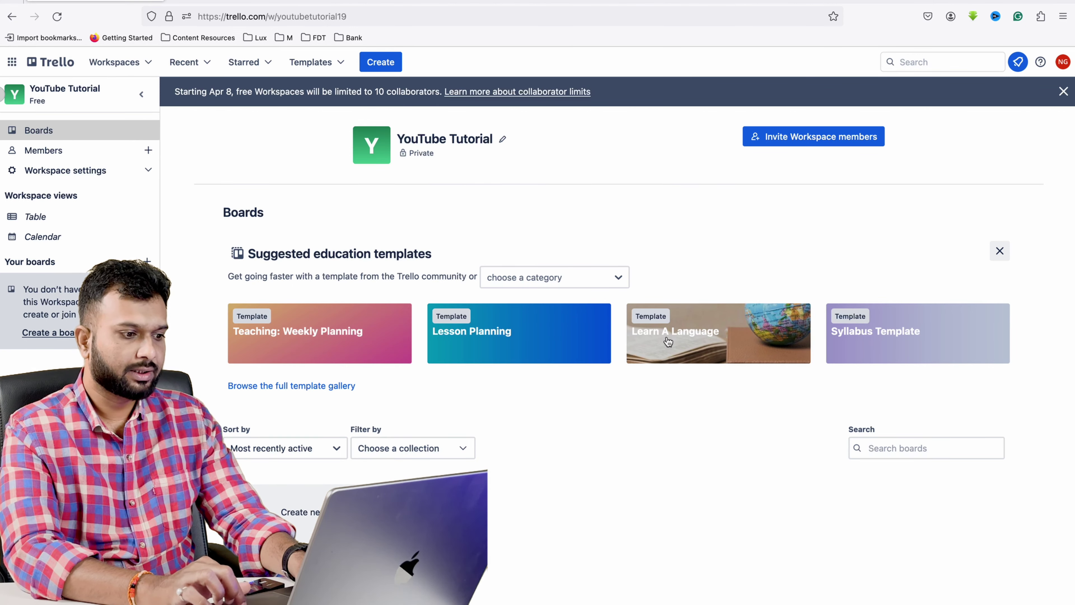
left_click(360, 512)
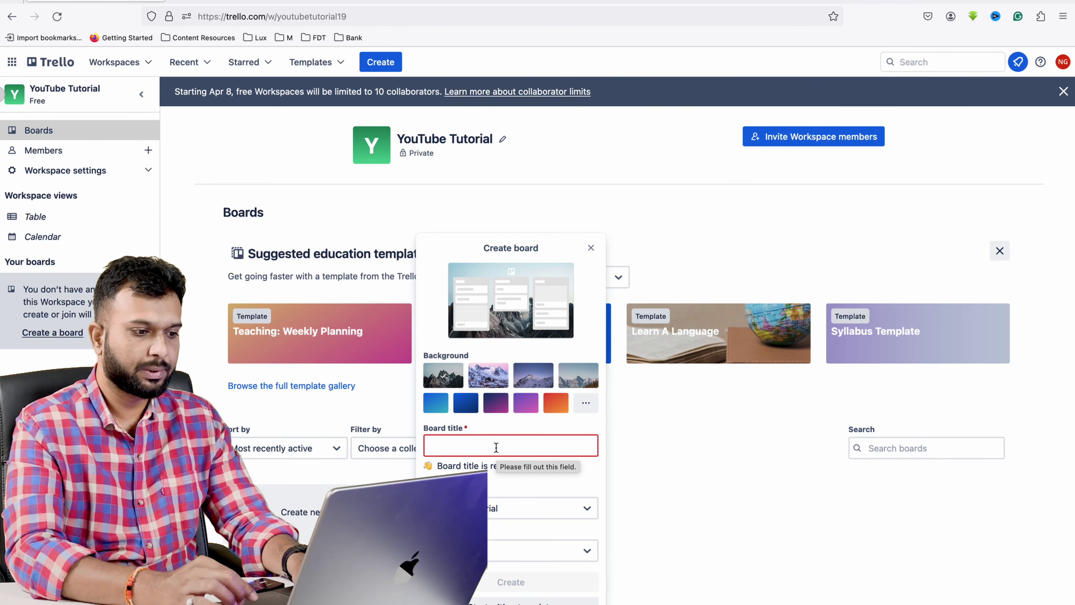
type("Teaching")
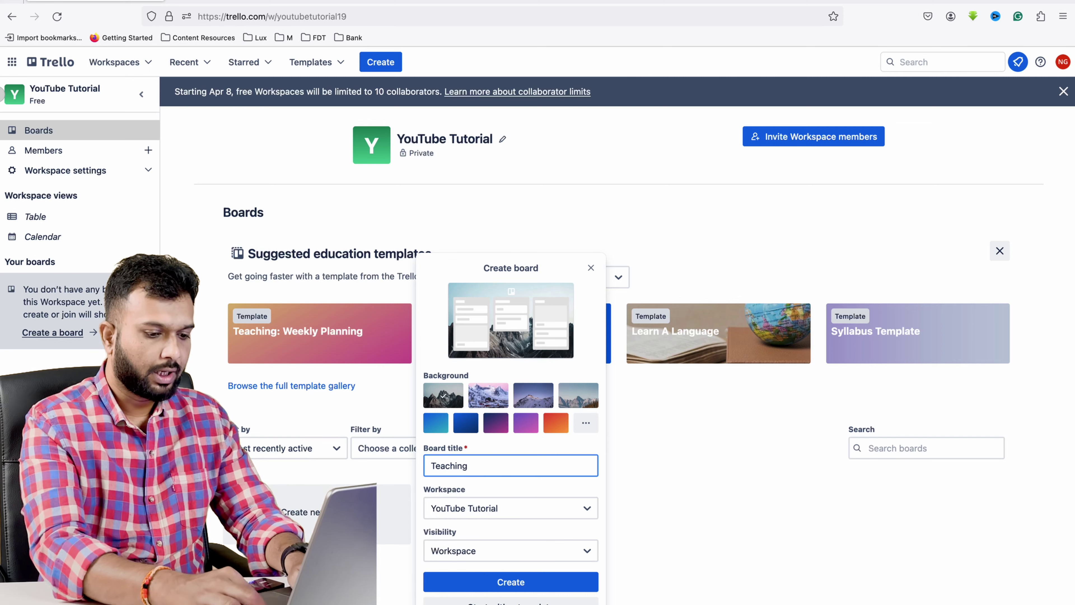
type(" API Testing")
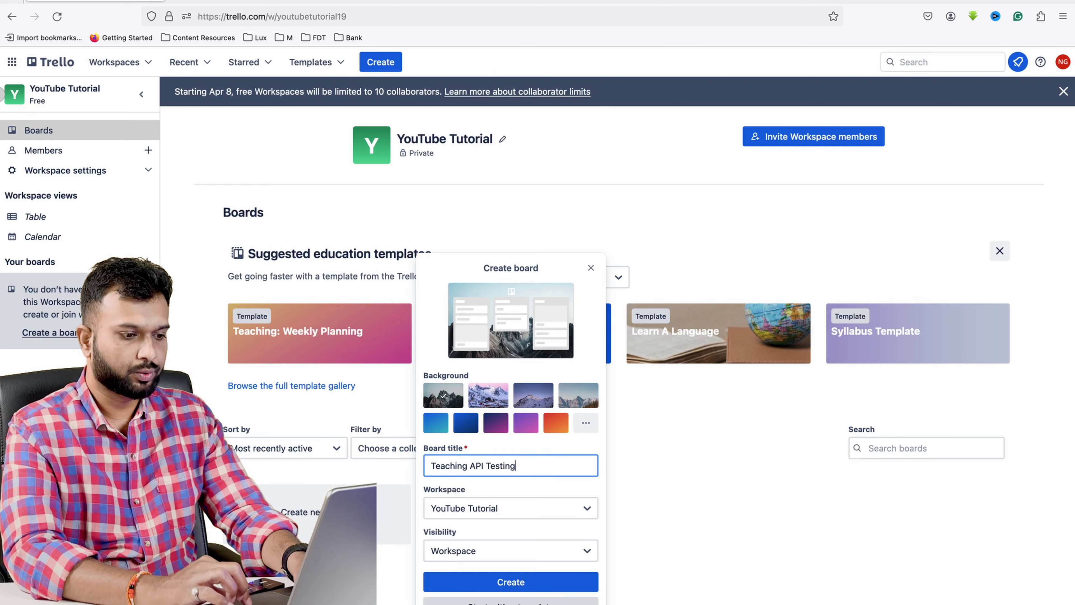
Create the board from the Teaching: Weekly Planning template.
left_click(511, 601)
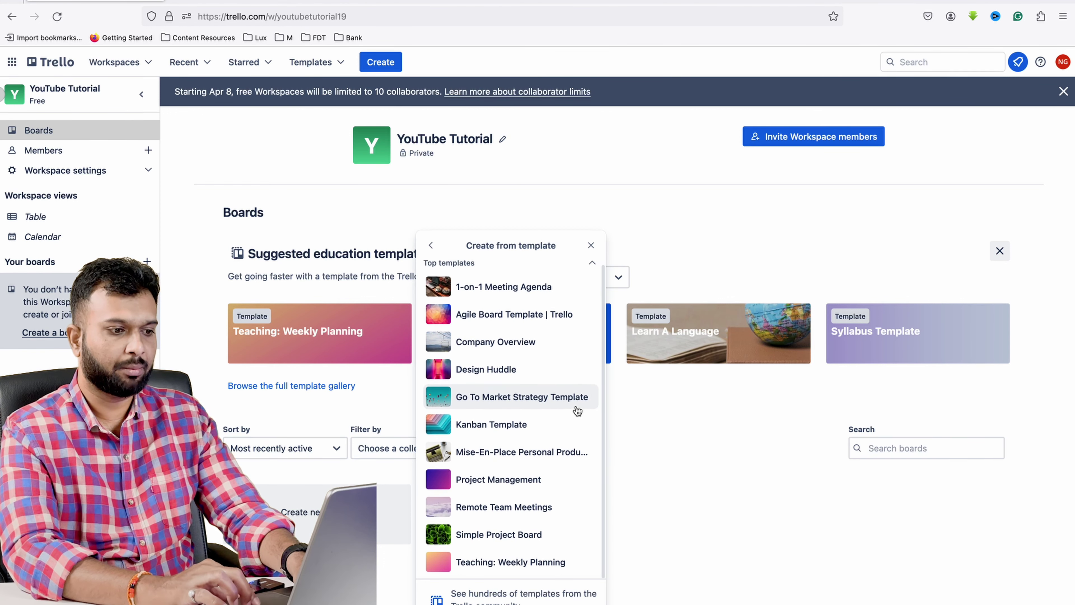
scroll(578, 411, "down", 1)
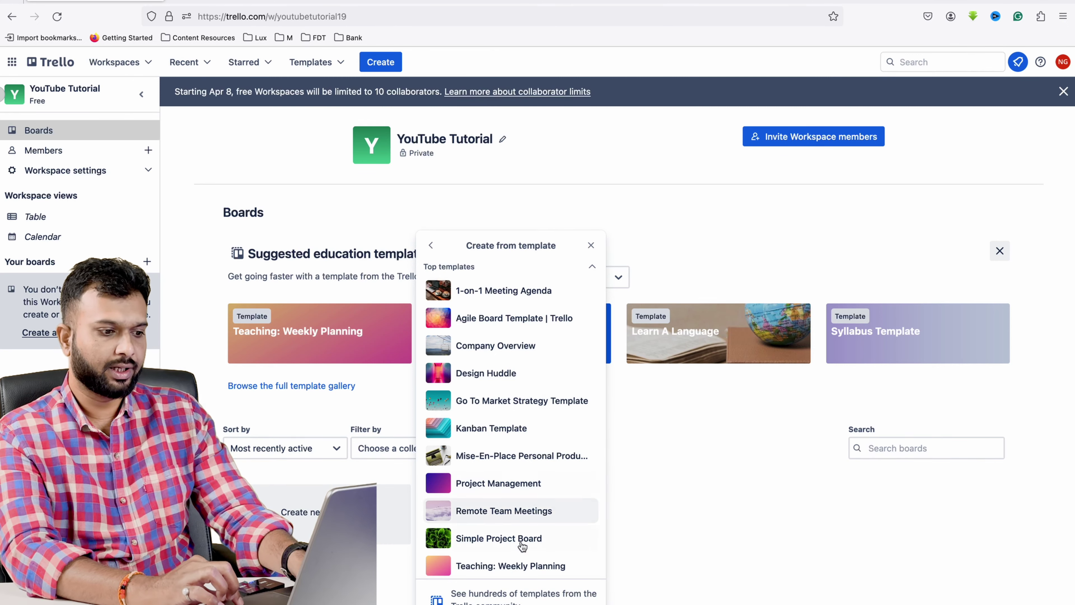
left_click(543, 566)
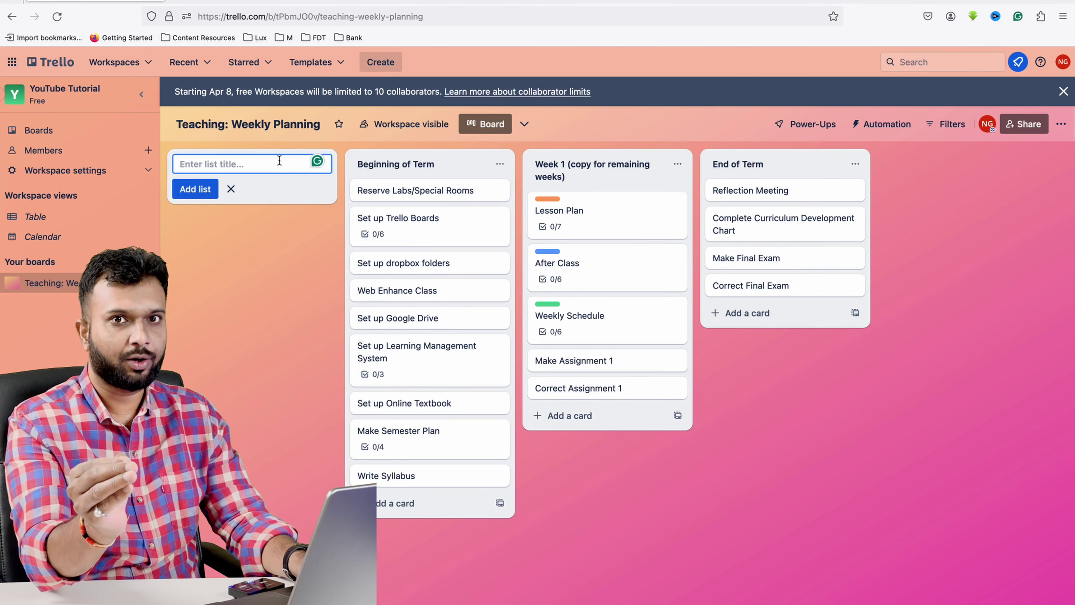
Add a list titled with the assignee's first name followed by "Task 1" and look over its list actions.
type("Rahu")
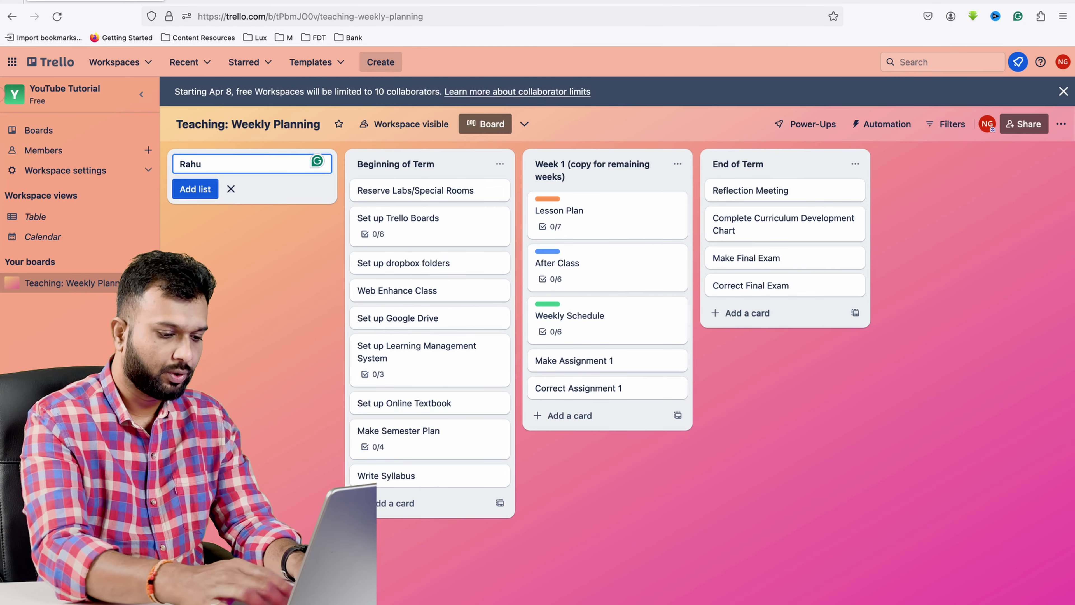
type("l Task 1")
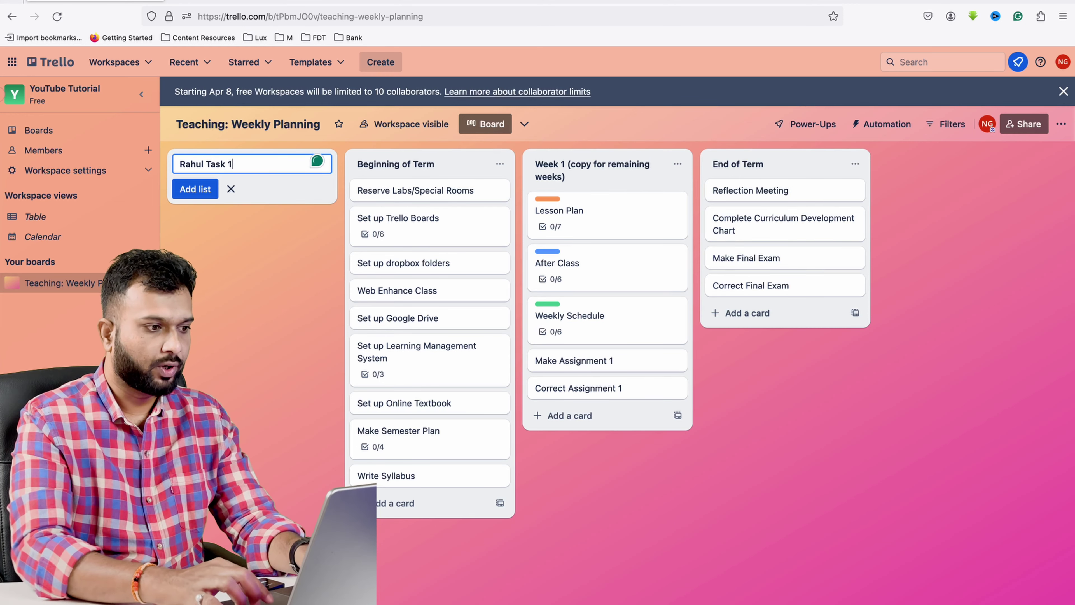
left_click(203, 194)
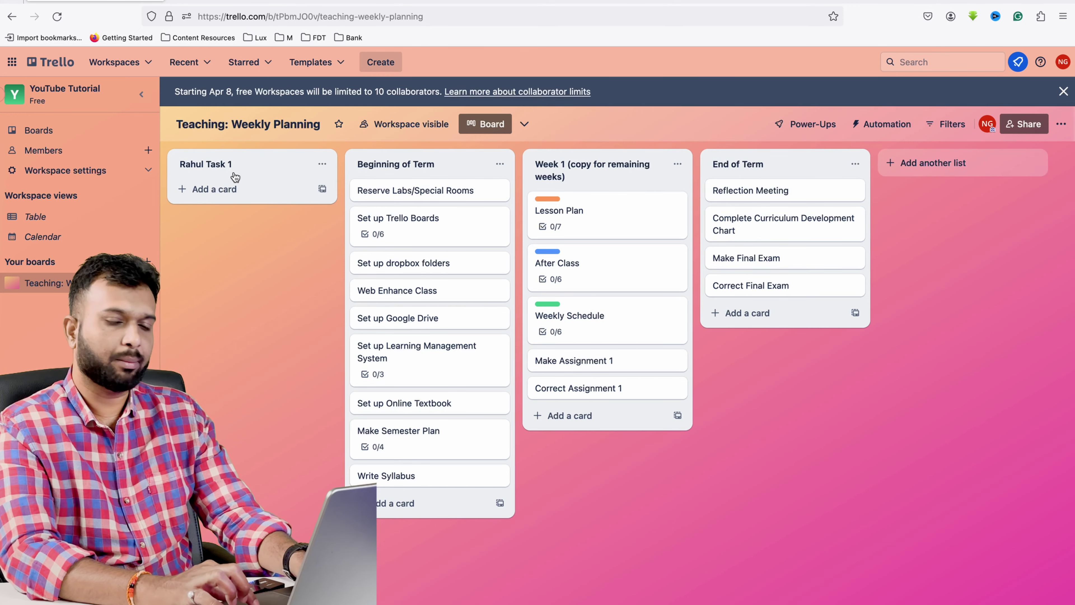
left_click(322, 164)
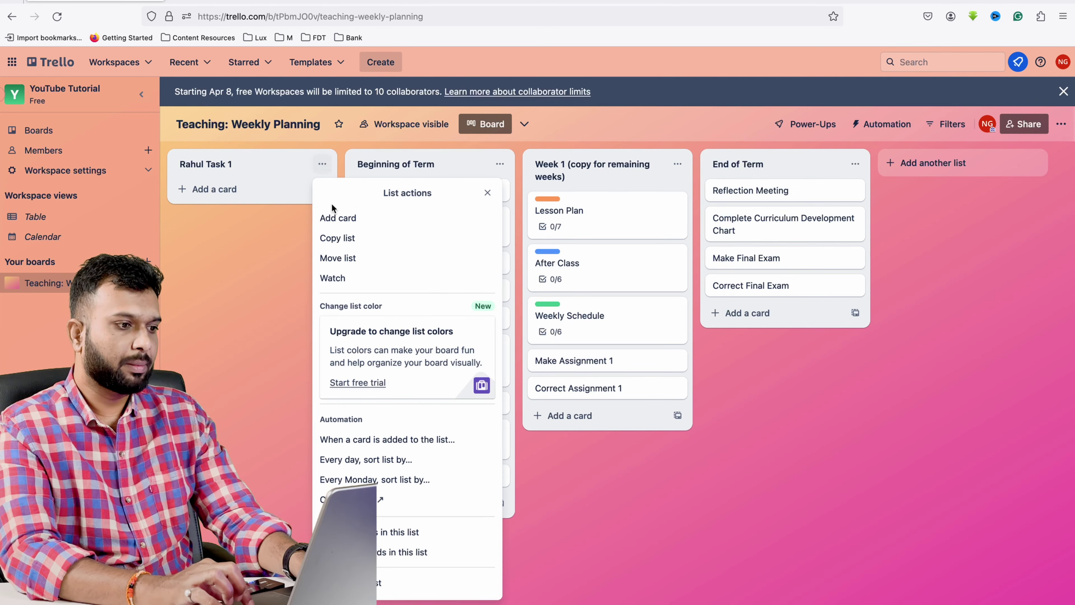
left_click(188, 259)
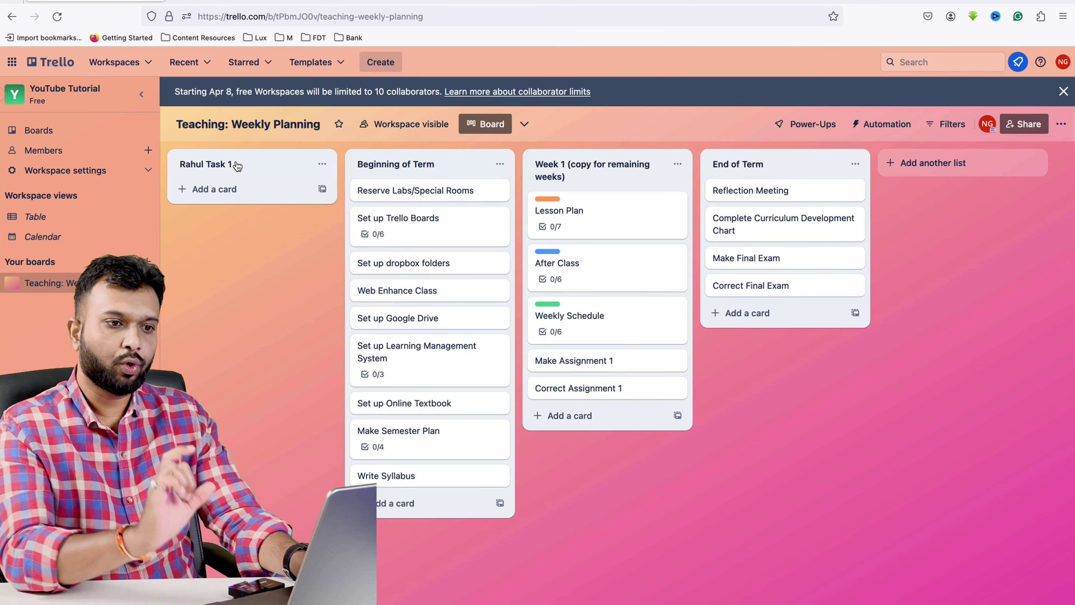
Search the web for "trello api documentation" in a new browser tab and open The Trello REST API reference.
left_click(181, 1)
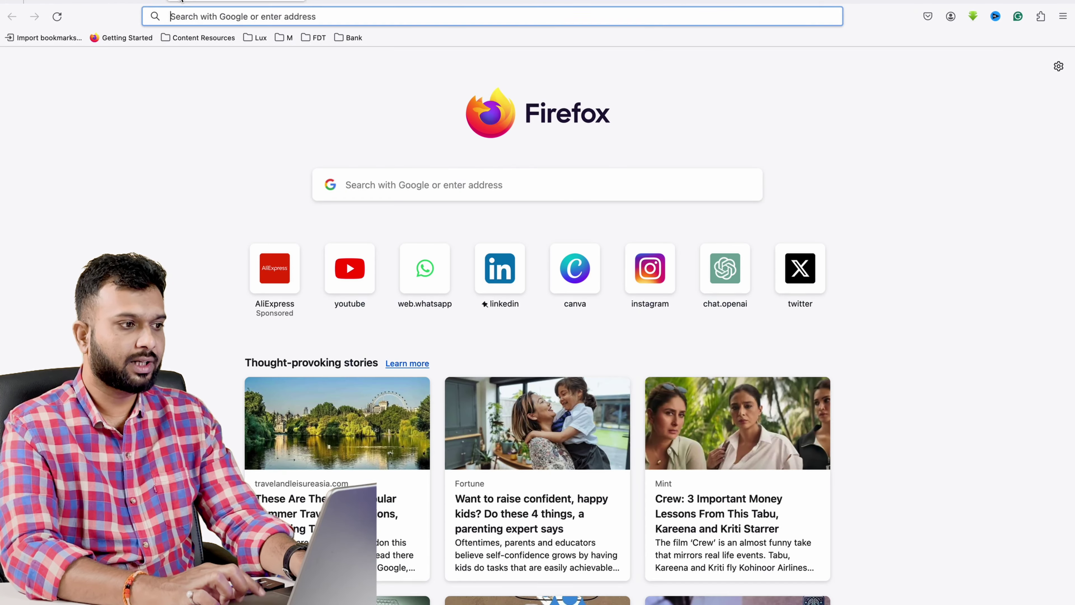
type("trello+api+documentation")
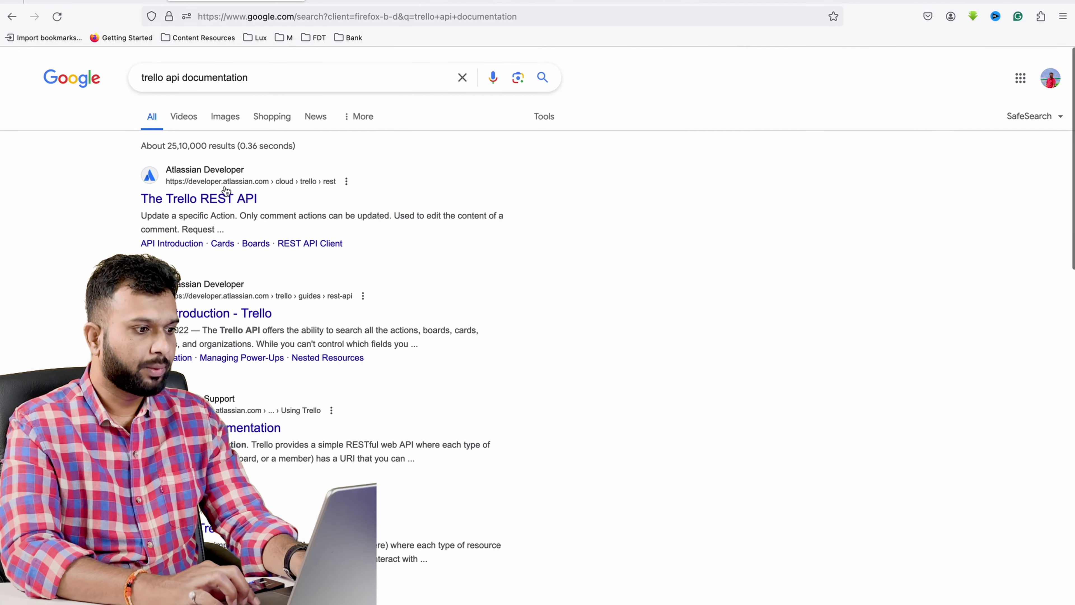
left_click(225, 199)
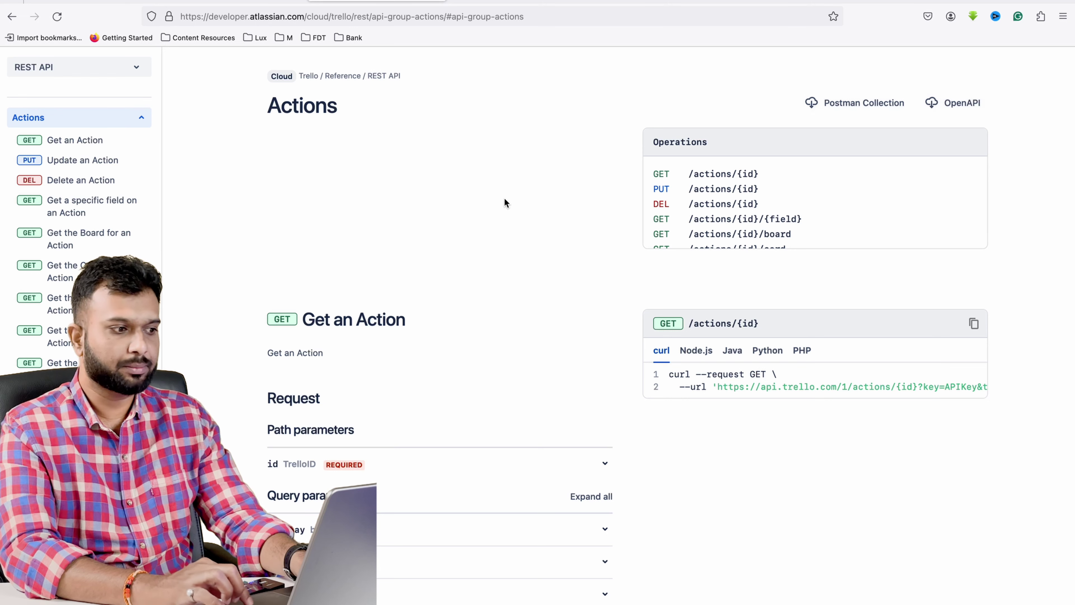
Examine the Actions reference in the Trello REST API, including the key and token parameters in the Get an Action curl request.
left_click(244, 1)
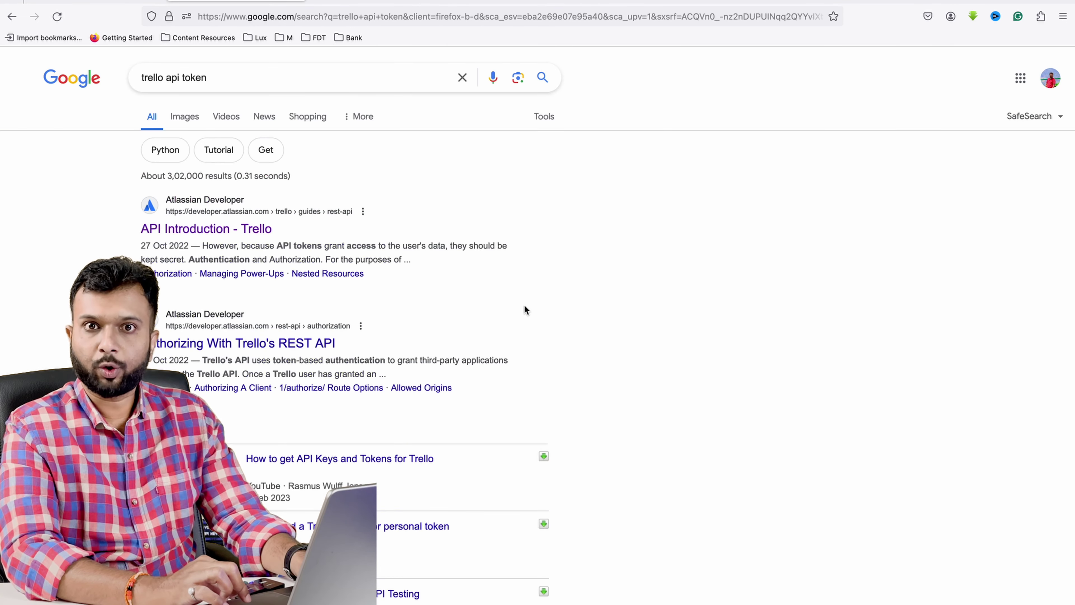
left_click(322, 2)
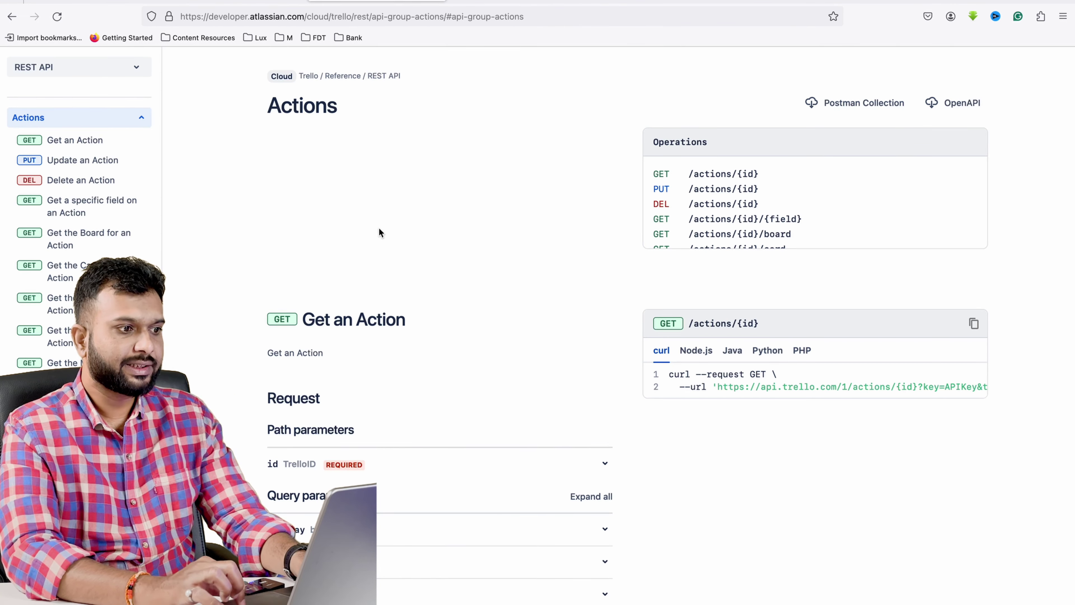
scroll(364, 251, "down", 15)
scroll(364, 251, "up", 10)
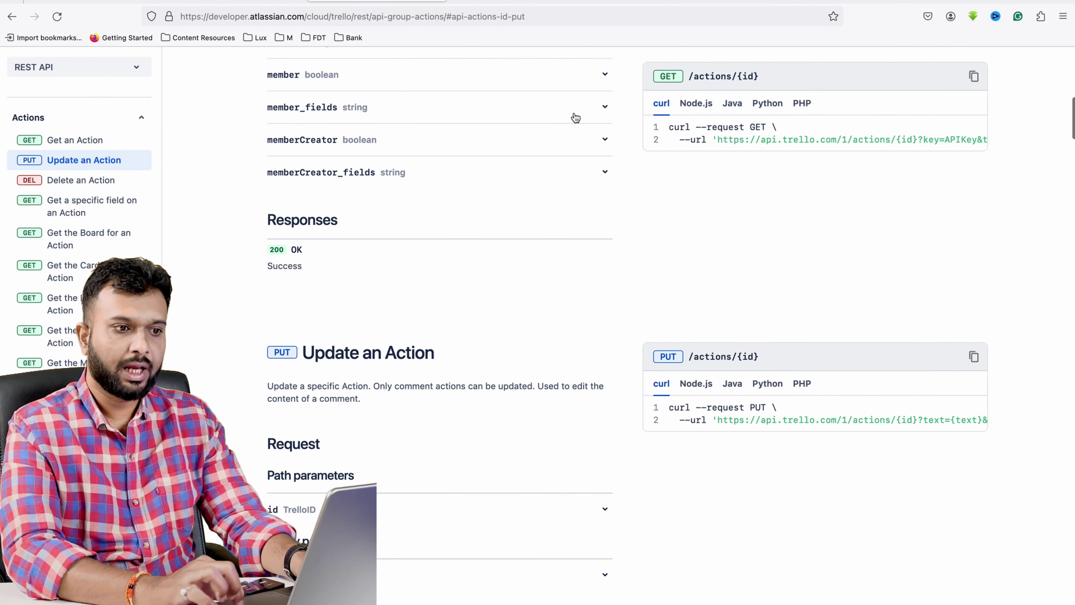
scroll(873, 123, "right", 3)
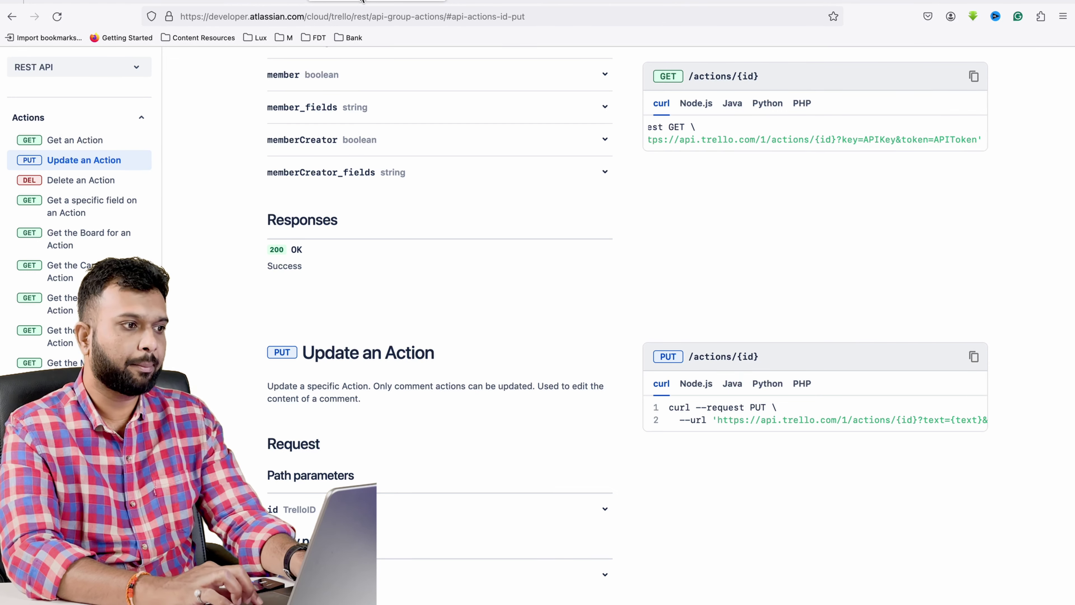
Open the API Introduction guide from the "trello api token" search results and follow its link to the Power-Ups admin page.
left_click(237, 0)
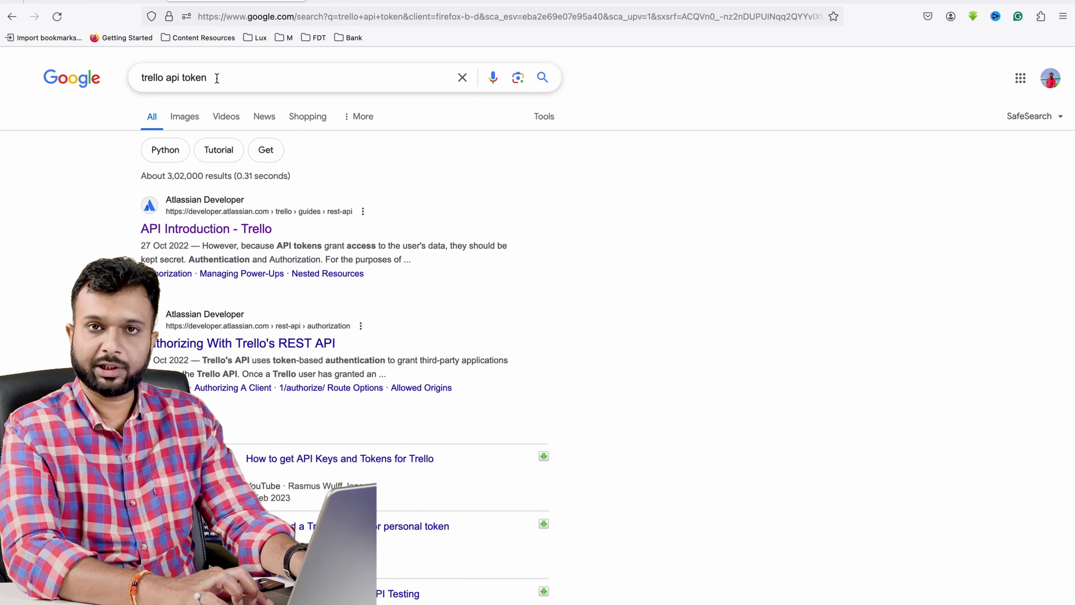
left_click(205, 236)
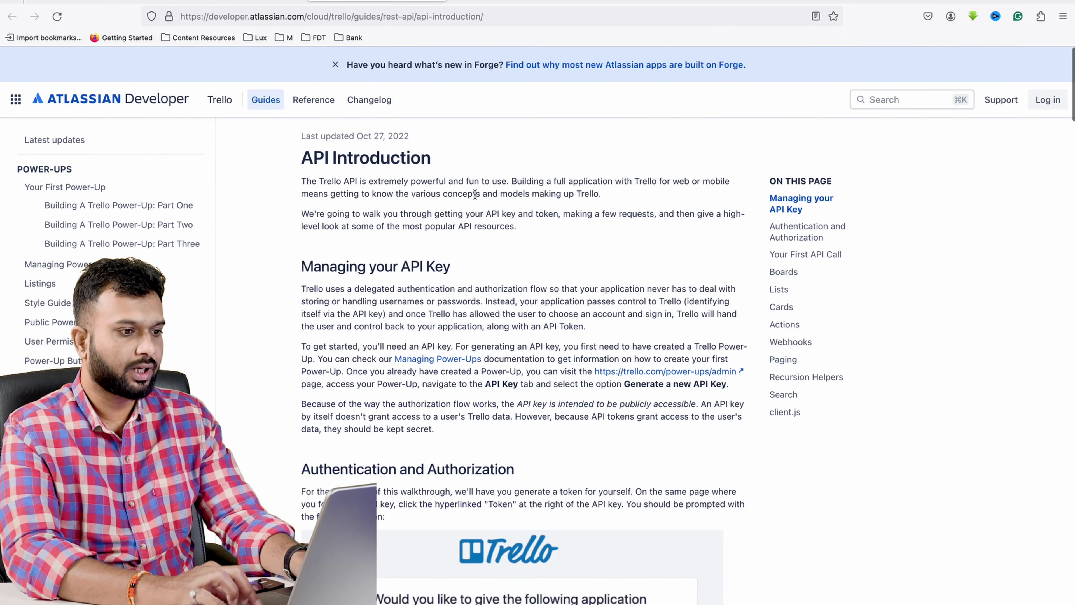
scroll(535, 392, "down", 3)
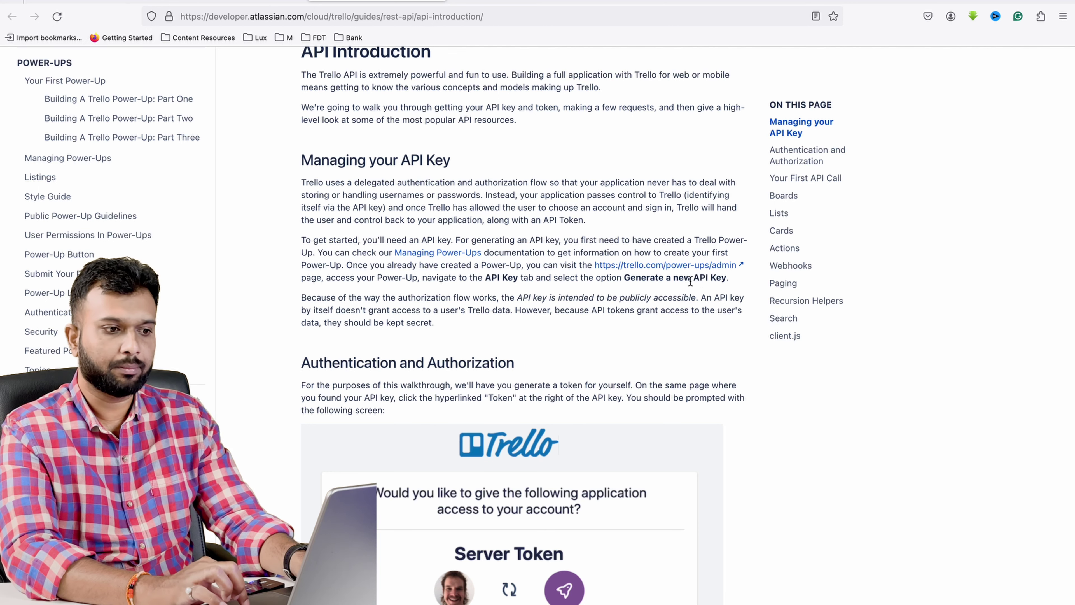
left_click(636, 265)
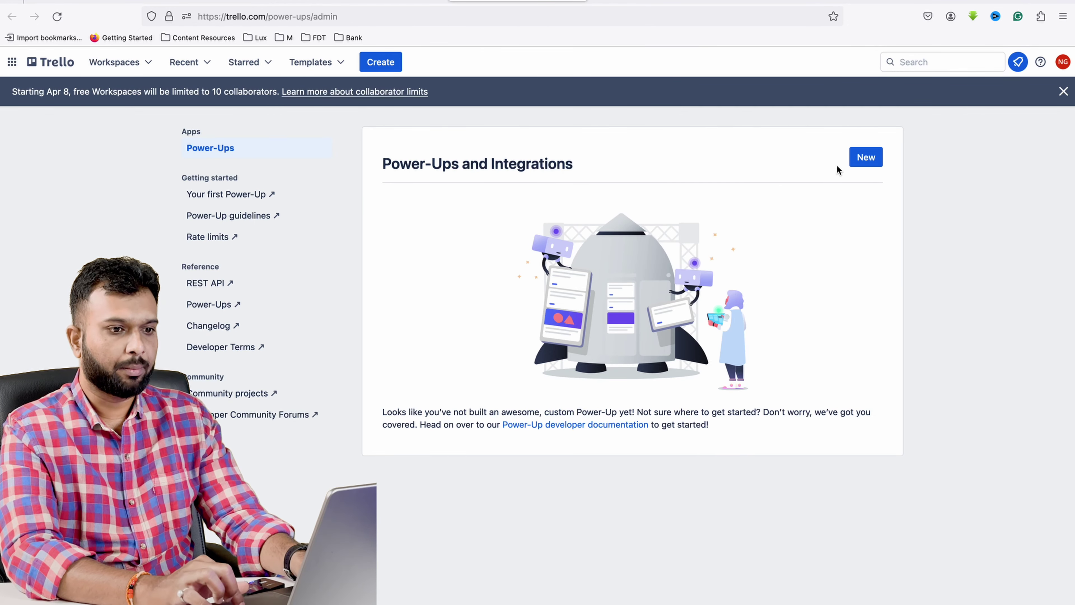
Start a new Power-Up or integration named "Youtube API Demo" in the YouTube Tutorial workspace.
left_click(864, 157)
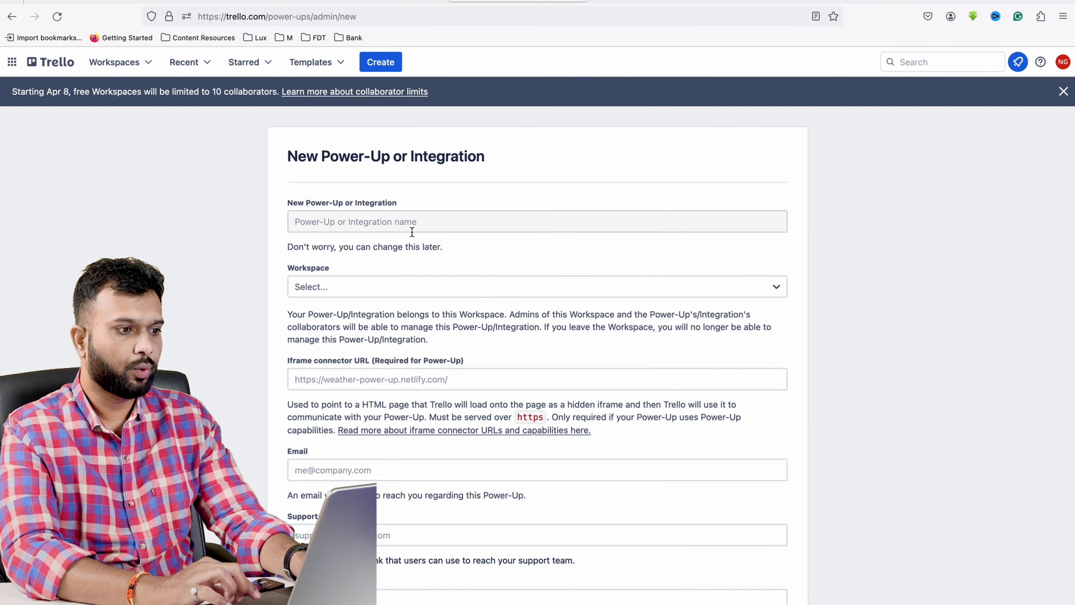
left_click(382, 225)
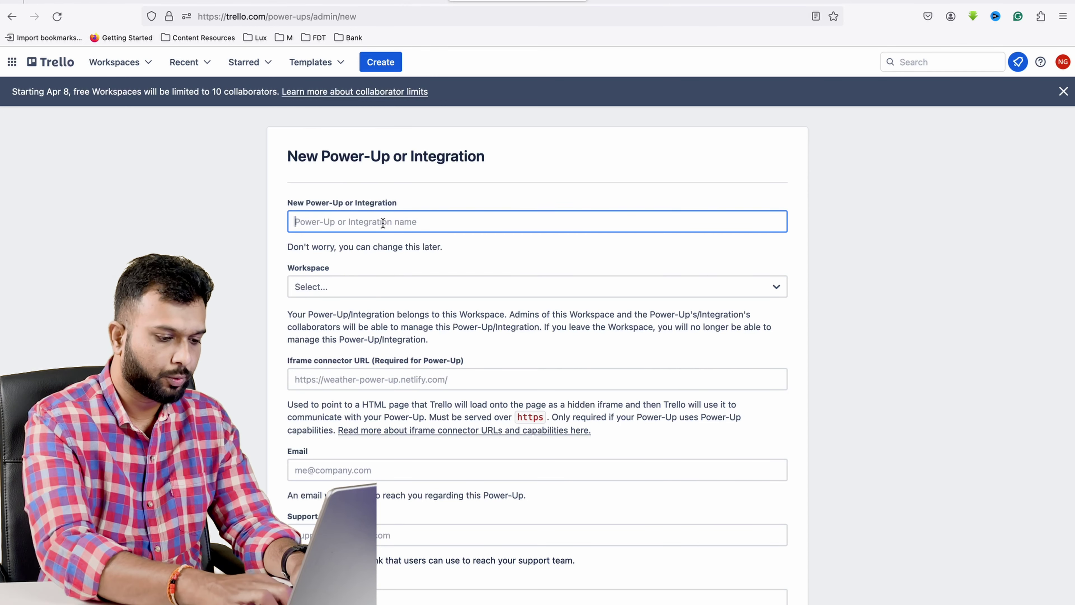
type("Youtube ")
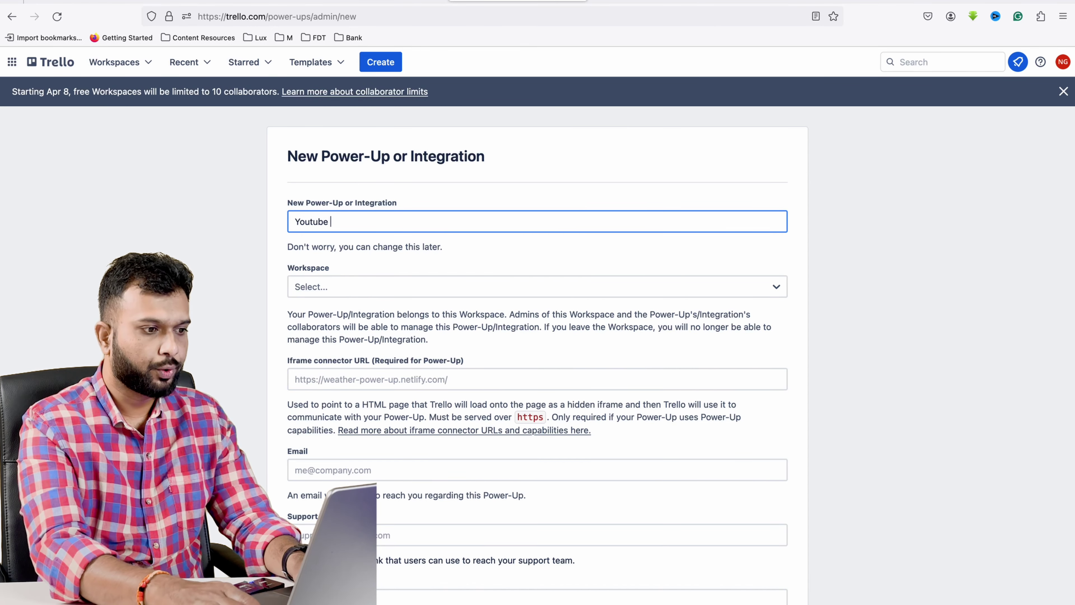
type("AP")
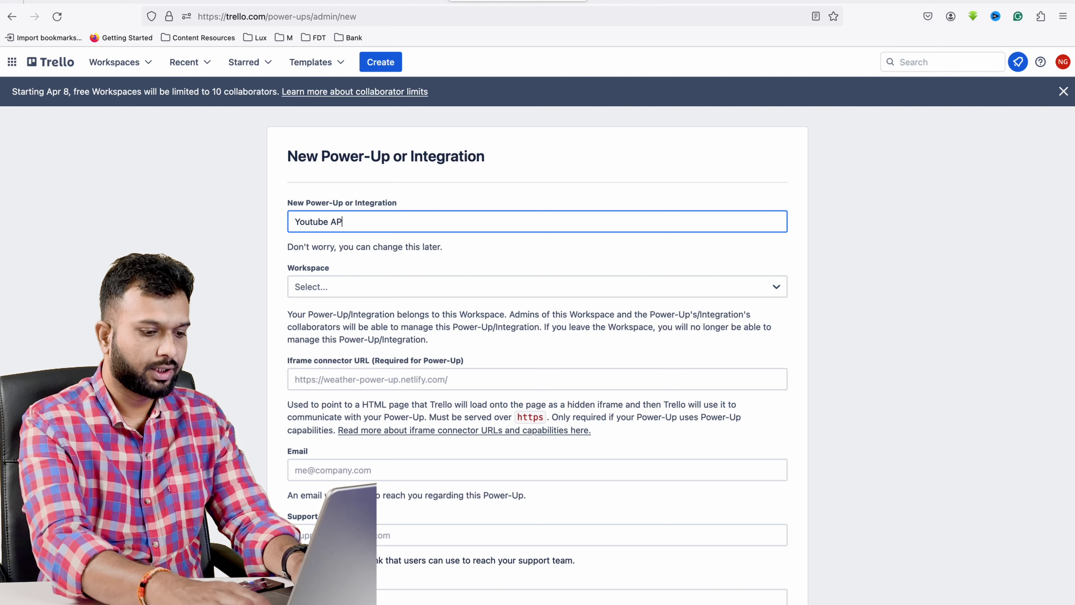
type("I Demo")
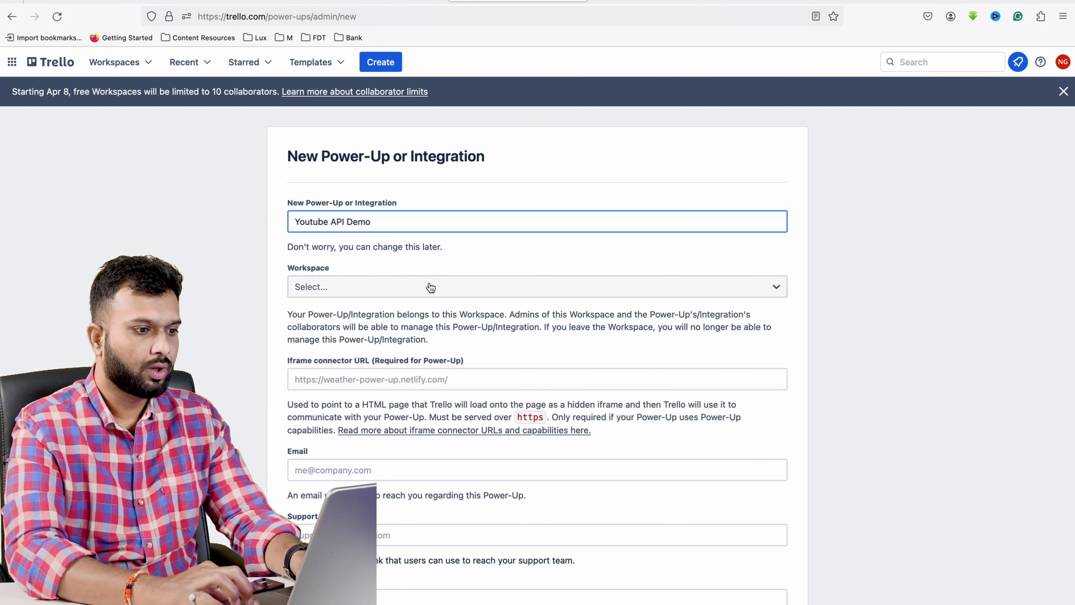
left_click(431, 288)
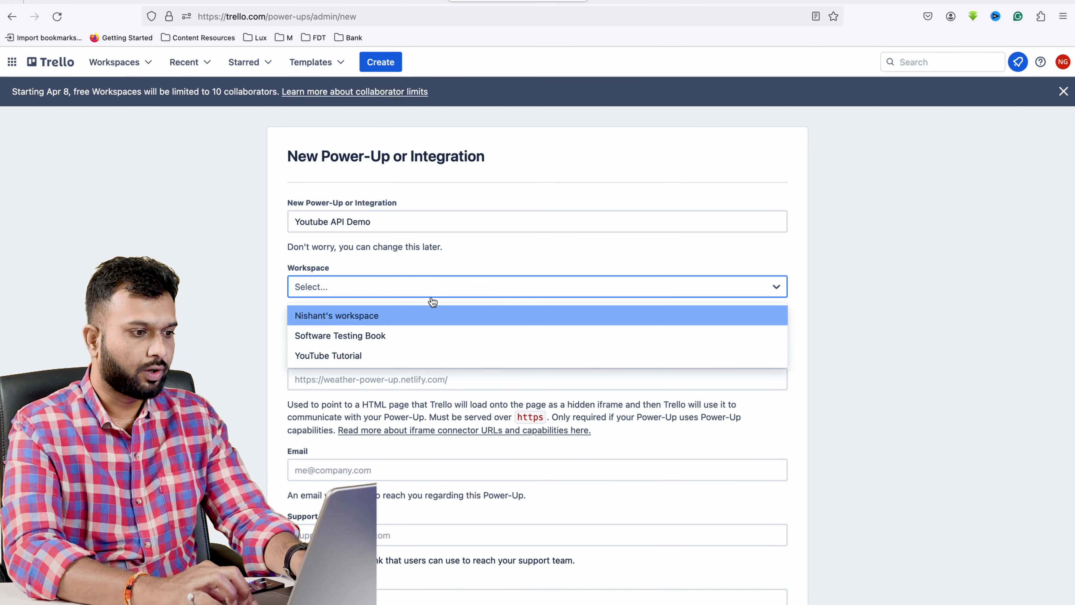
left_click(376, 356)
Copy the teaching-weekly-planning board's web address and enter it as the Power-Up's iframe connector URL.
scroll(339, 297, "down", 3)
left_click(339, 293)
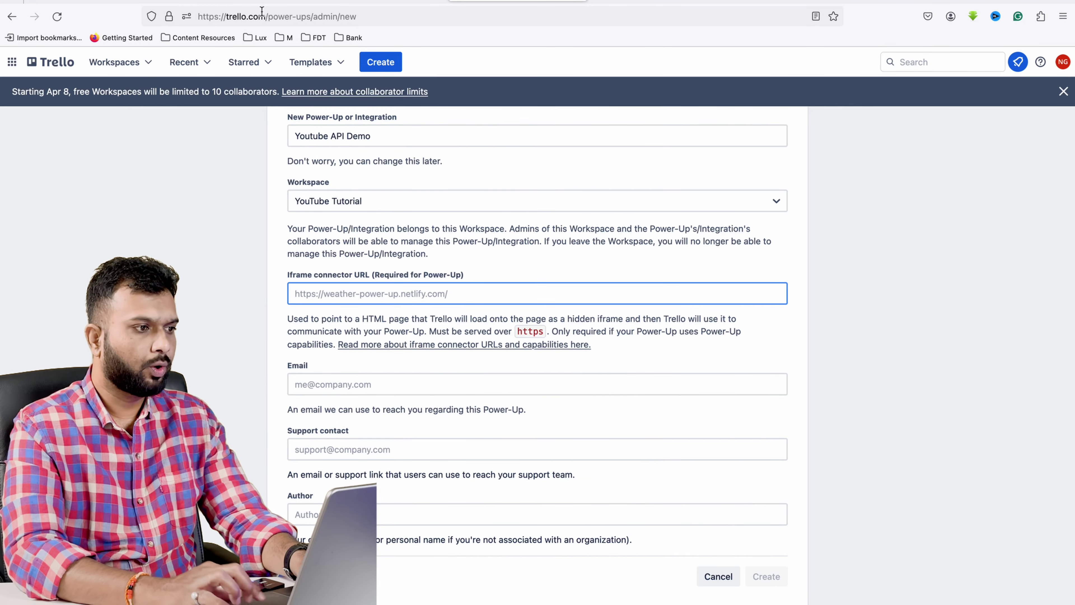
left_click(96, 1)
left_click(216, 15)
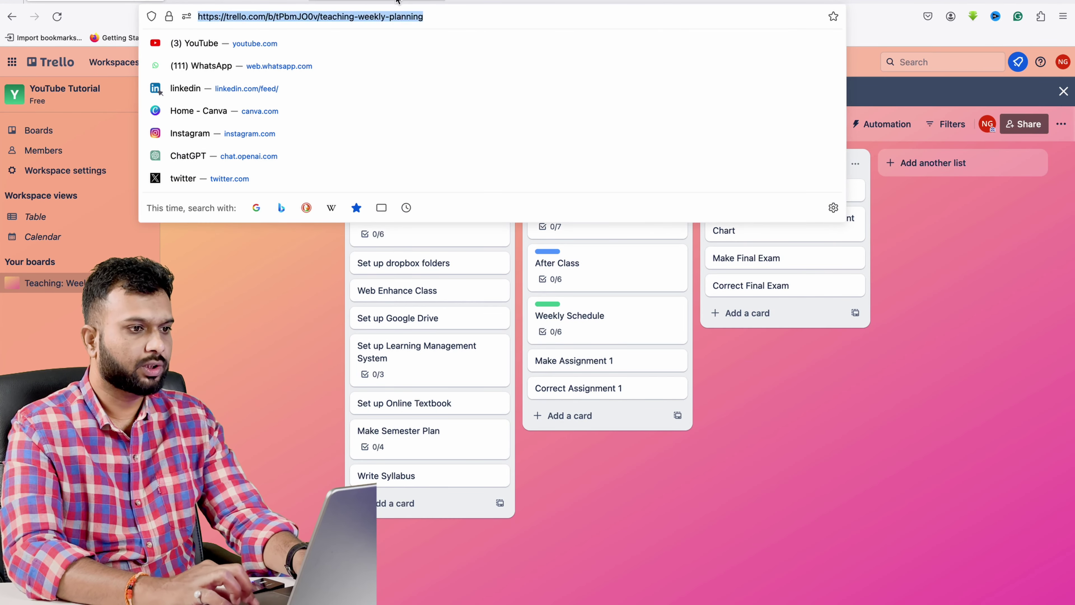
key("super+c")
left_click(385, 0)
key("super+v")
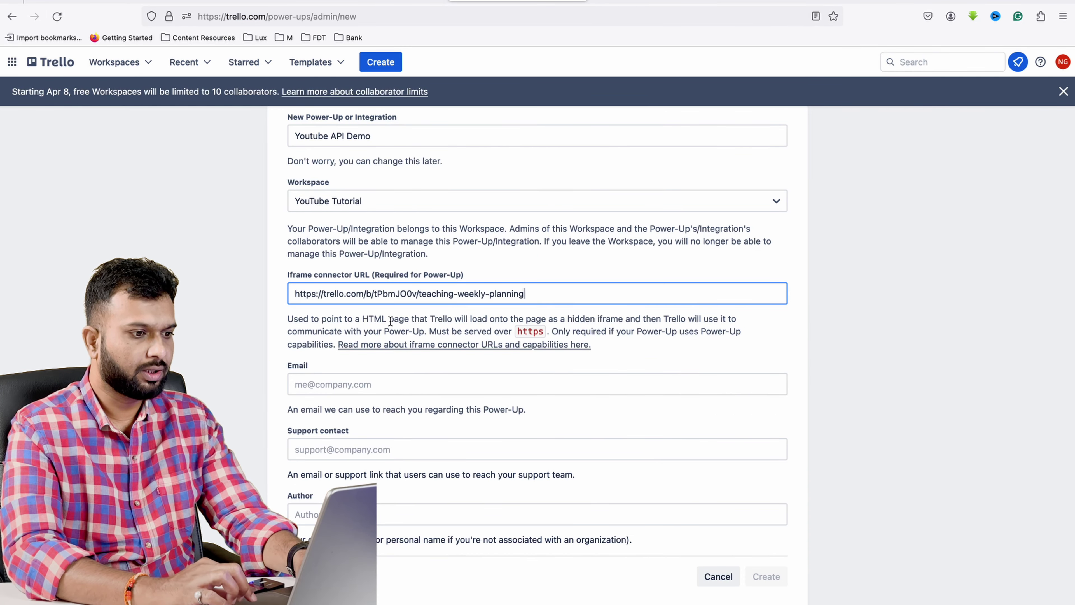
Look up the e-mail address of the signed-in account and enter it as the Power-Up's contact e-mail.
left_click(331, 384)
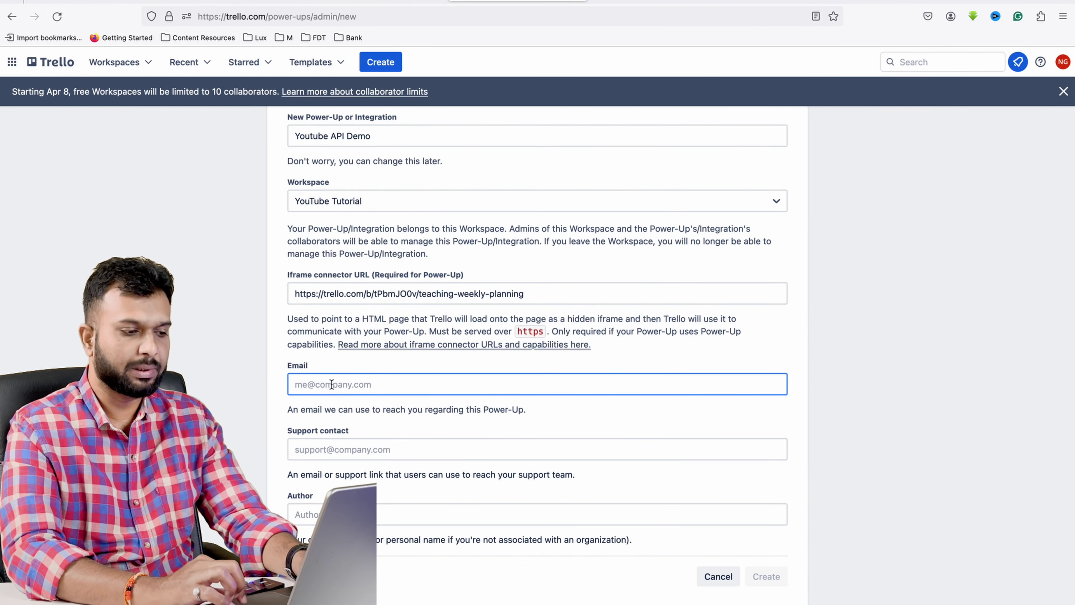
left_click(1064, 61)
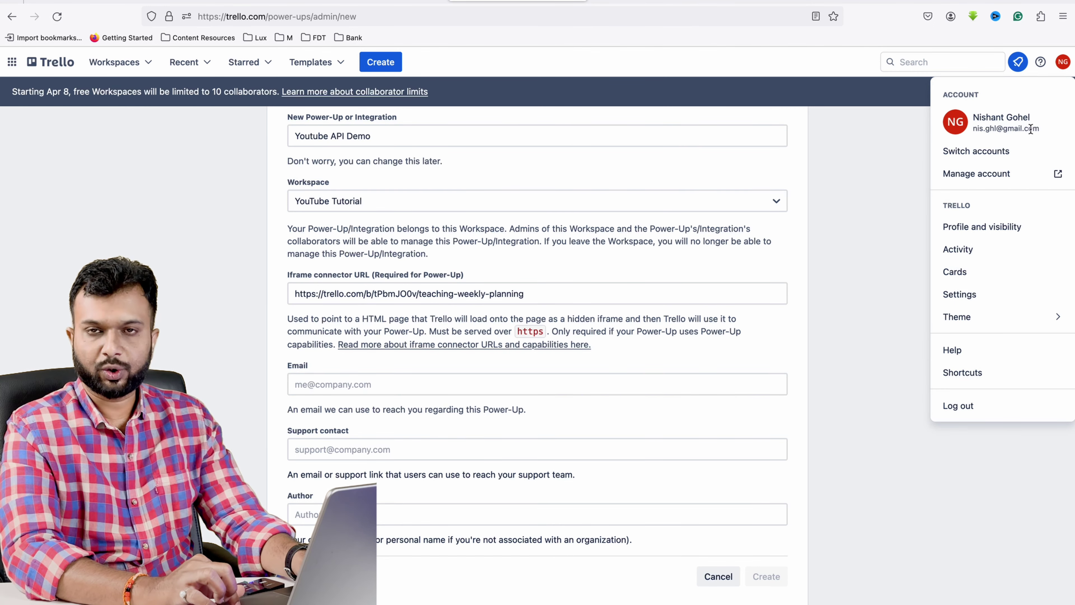
left_click(381, 385)
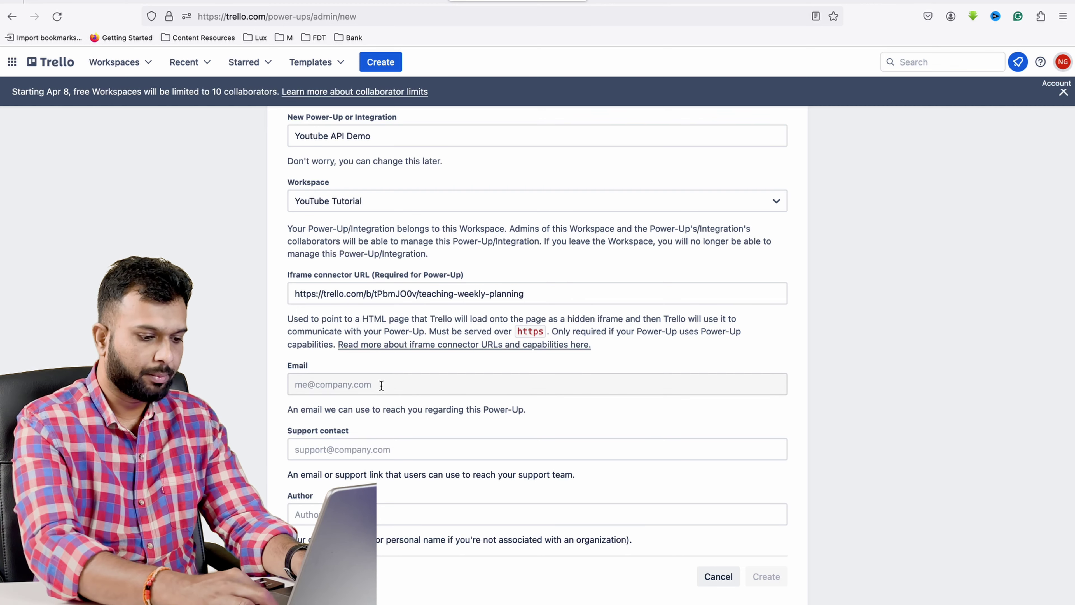
left_click(381, 385)
type("nis")
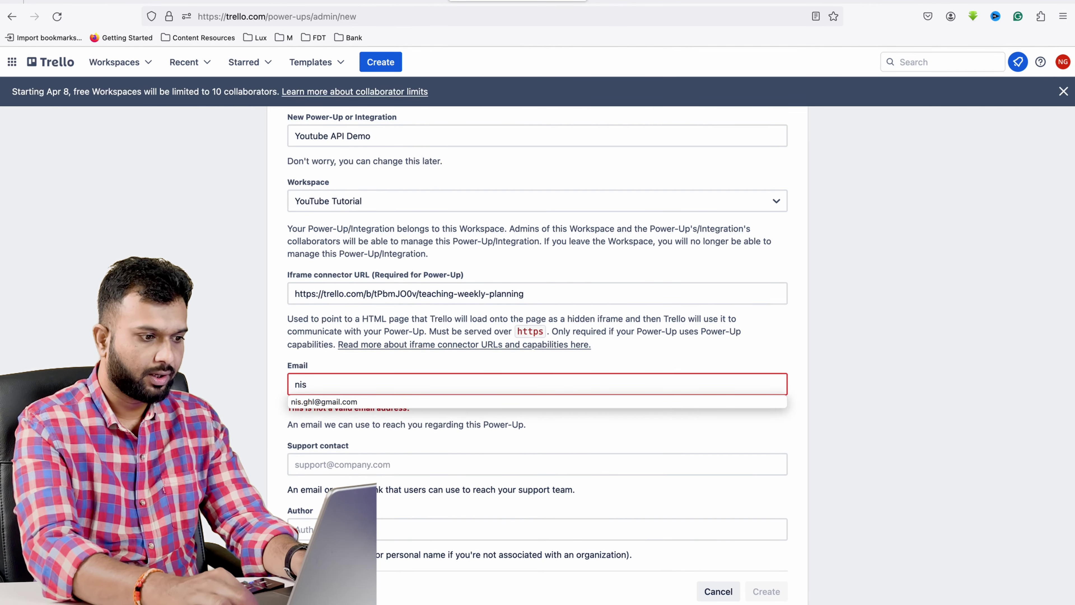
left_click(383, 402)
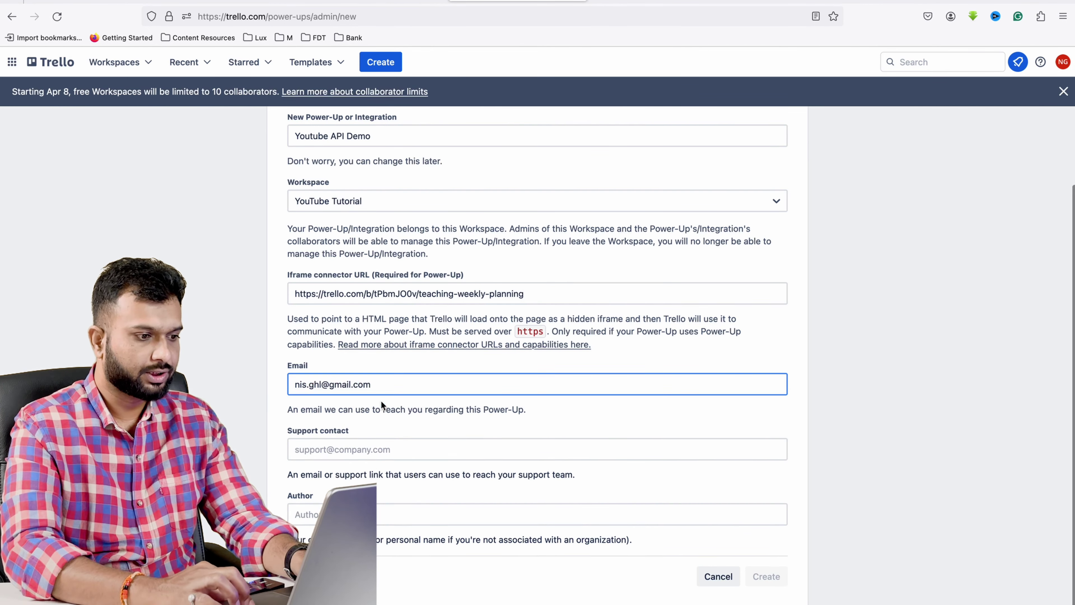
Fill in the support contact with the same e-mail and the author with the account holder's first name, and create the Power-Up.
left_click(374, 453)
key("super+v")
key("Tab")
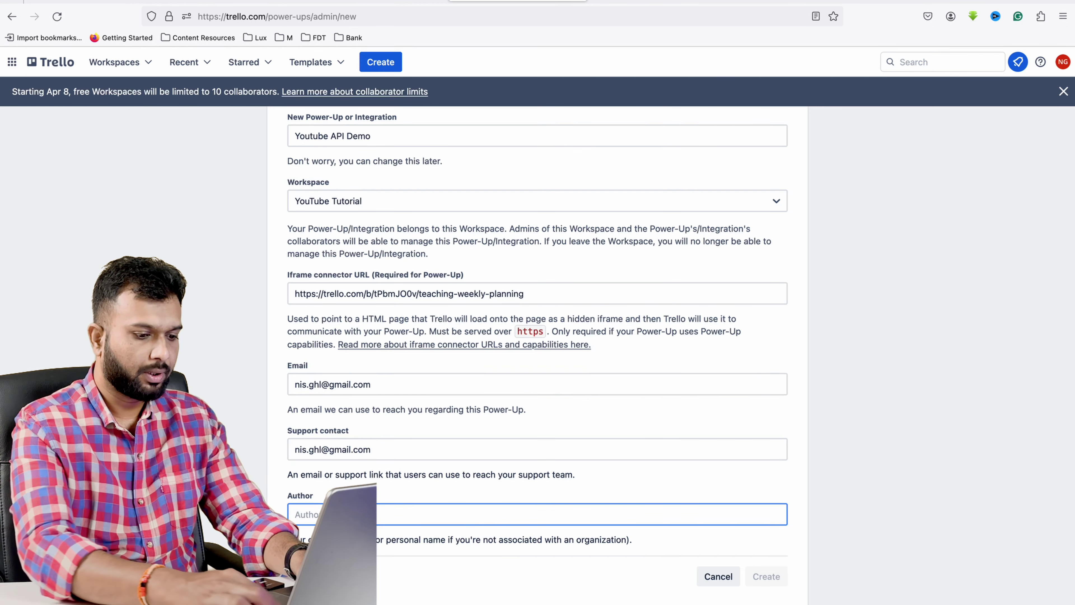
type("nishant")
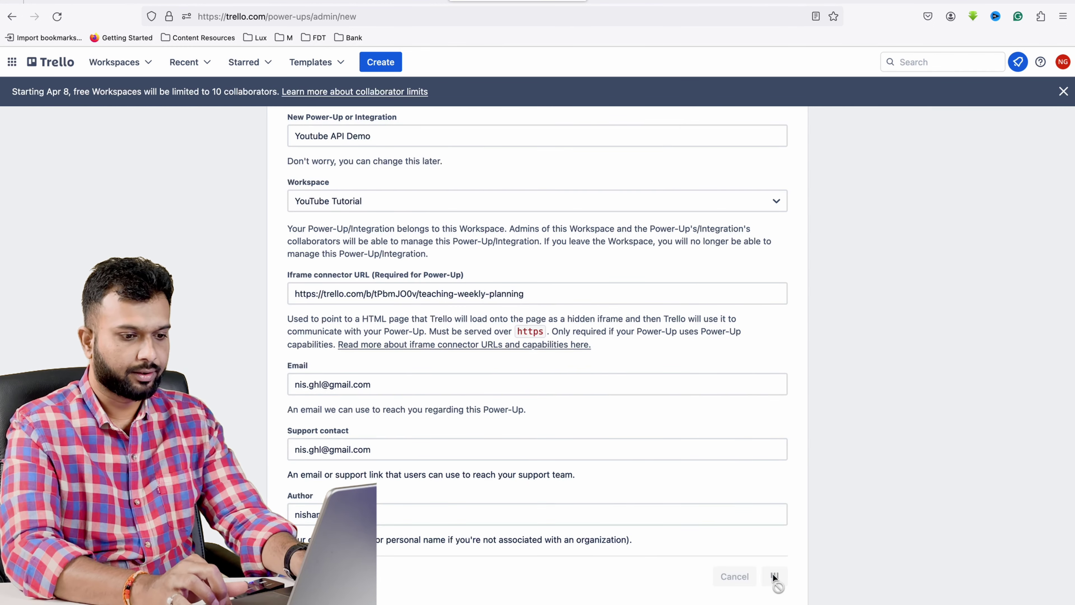
left_click(767, 576)
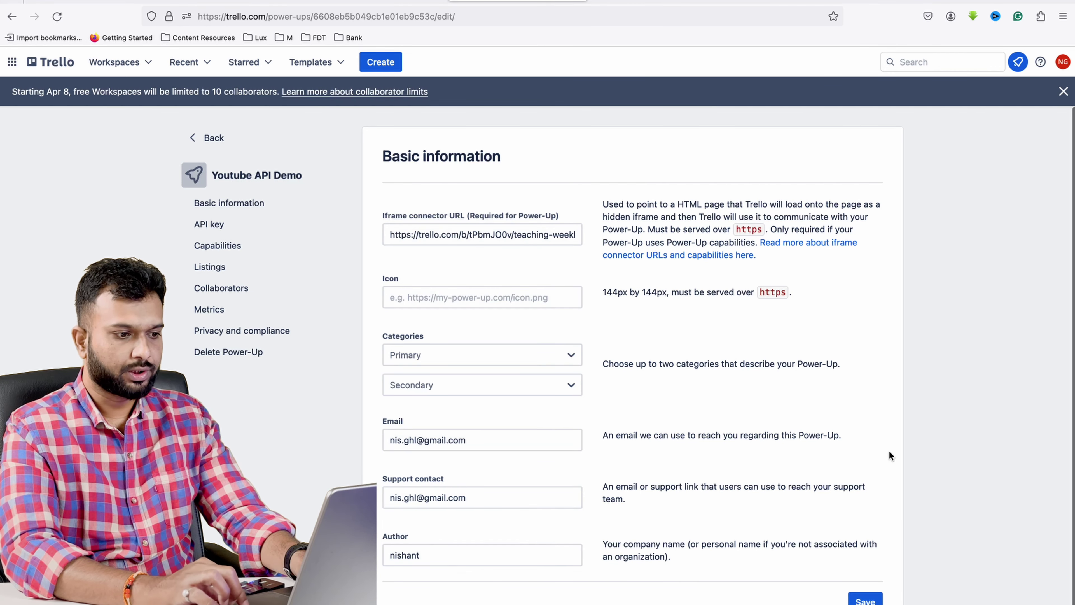
Generate a new API key for the Youtube API Demo Power-Up.
left_click(210, 224)
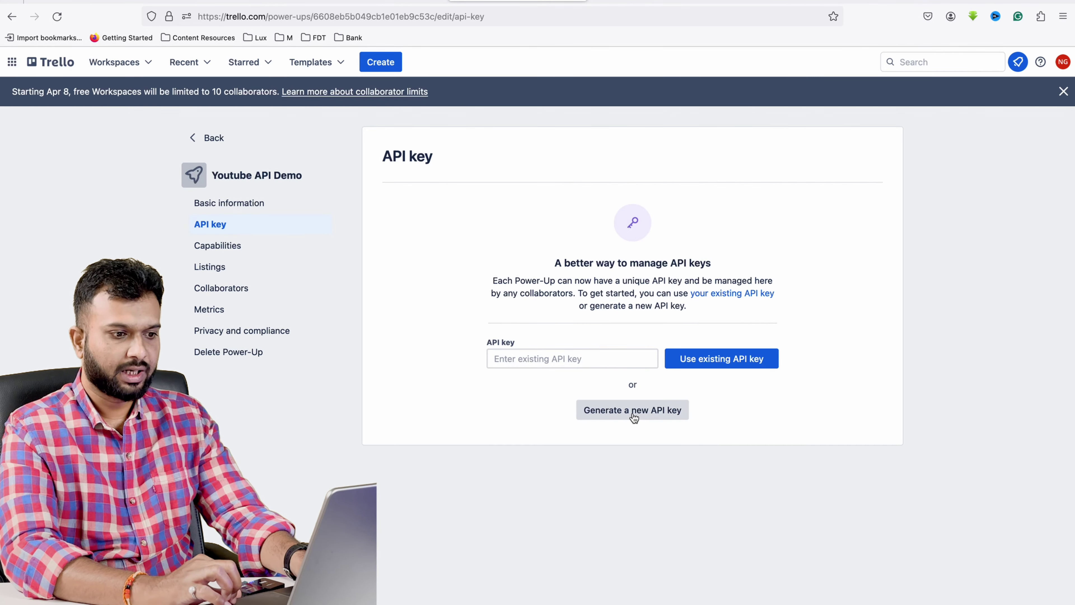
left_click(631, 412)
left_click(664, 452)
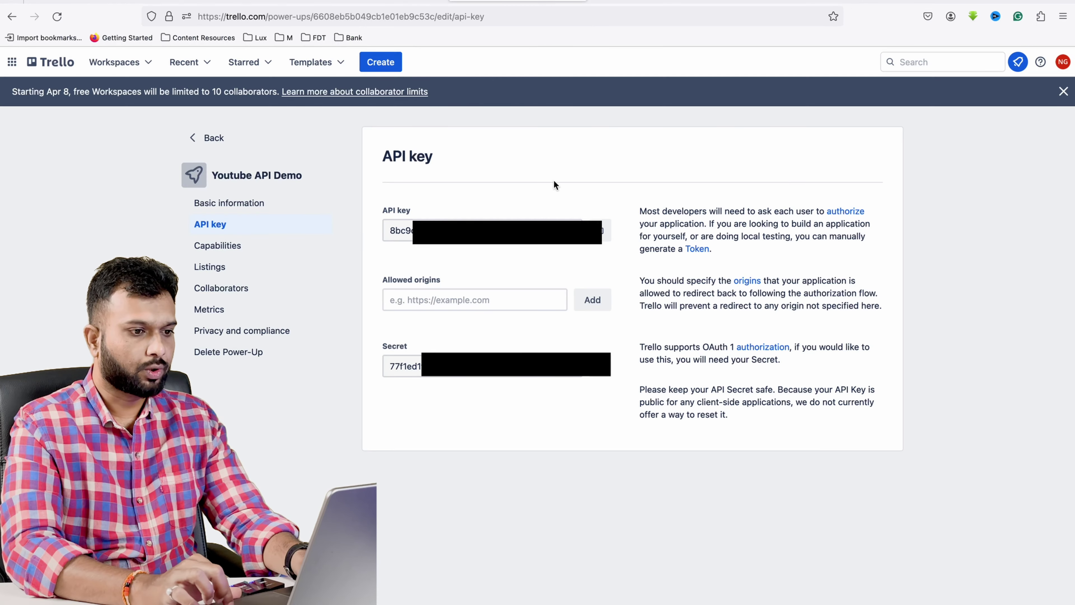
Save the generated API key and secret in a note in the Notes app, labelled "API KEY:" and "Secret:".
left_click(600, 230)
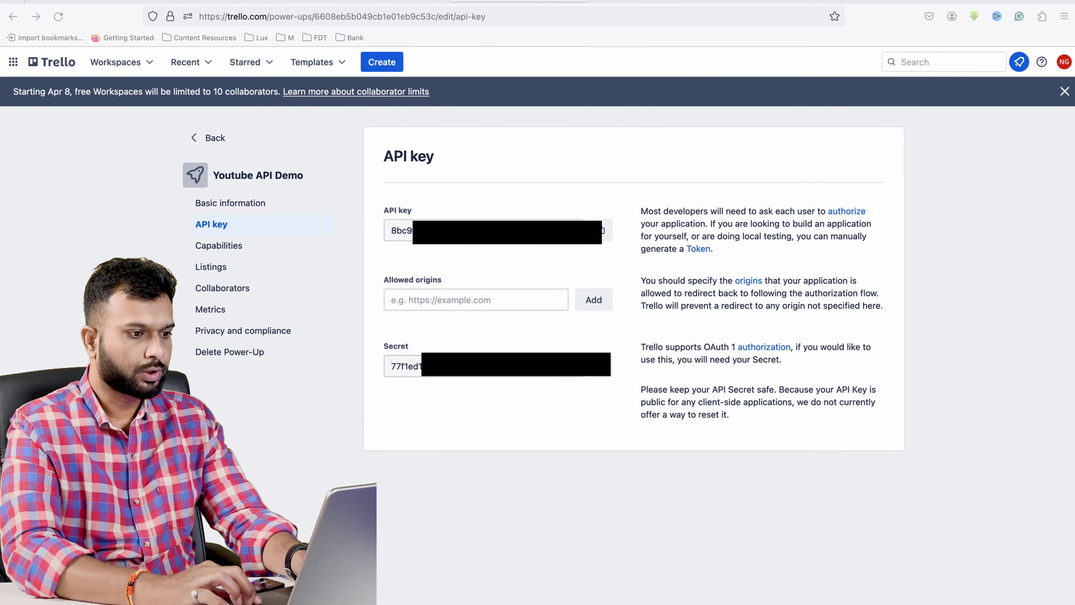
left_click(885, 365)
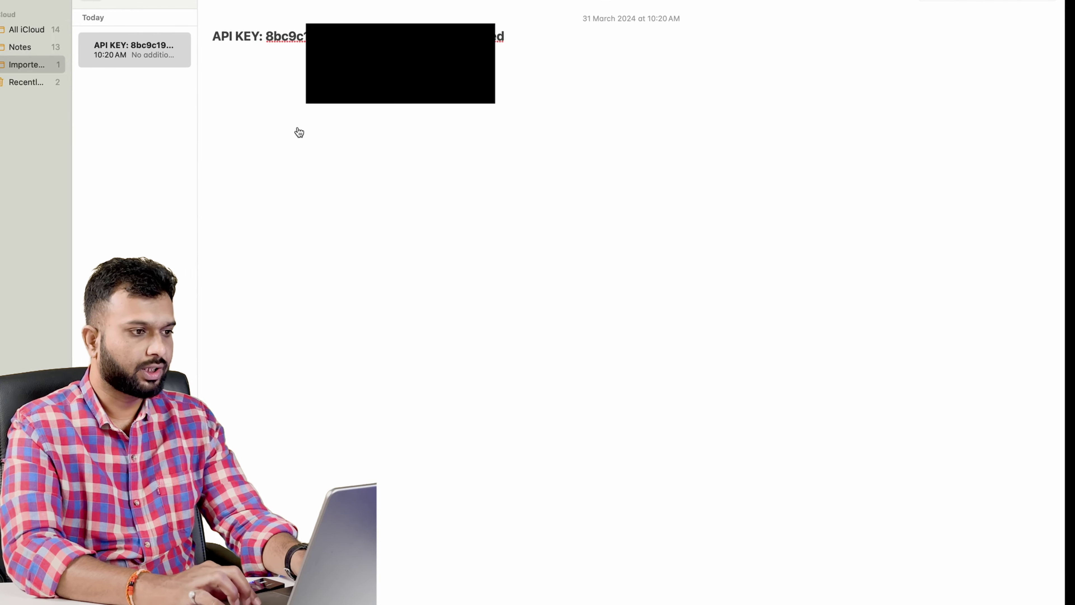
key("Return")
type("Secret:")
key("super+v")
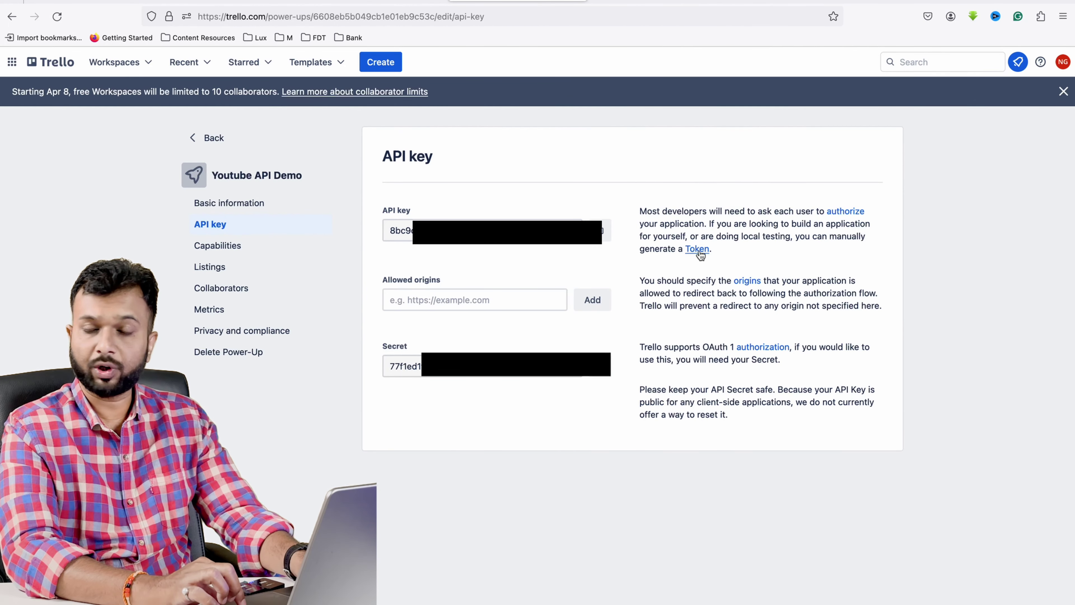
Generate a token manually for the Power-Up, grant it access to the Trello account, and copy the token.
left_click(701, 250)
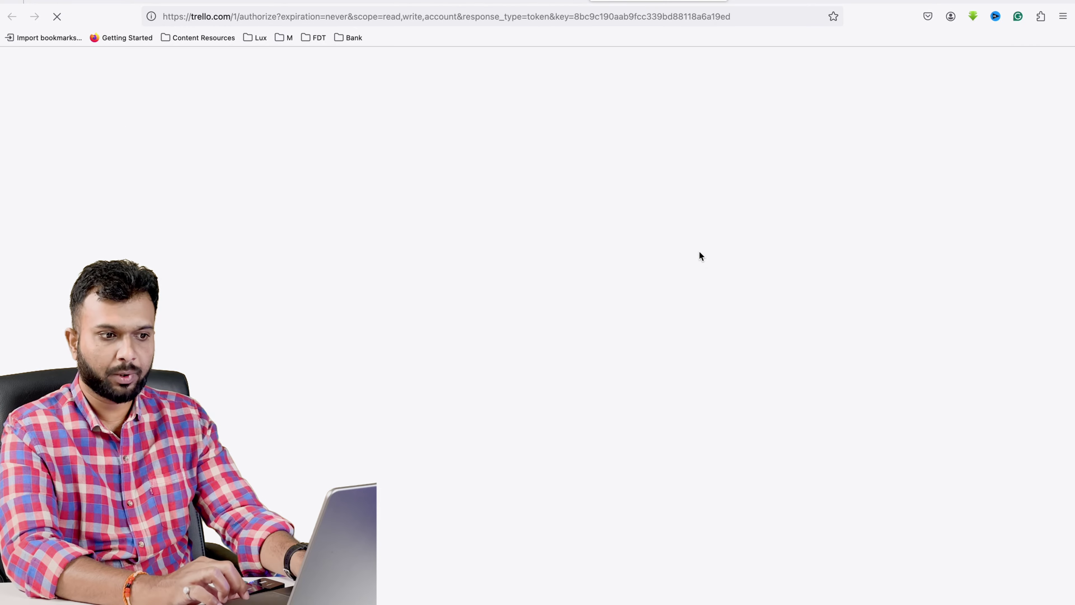
scroll(581, 408, "down", 10)
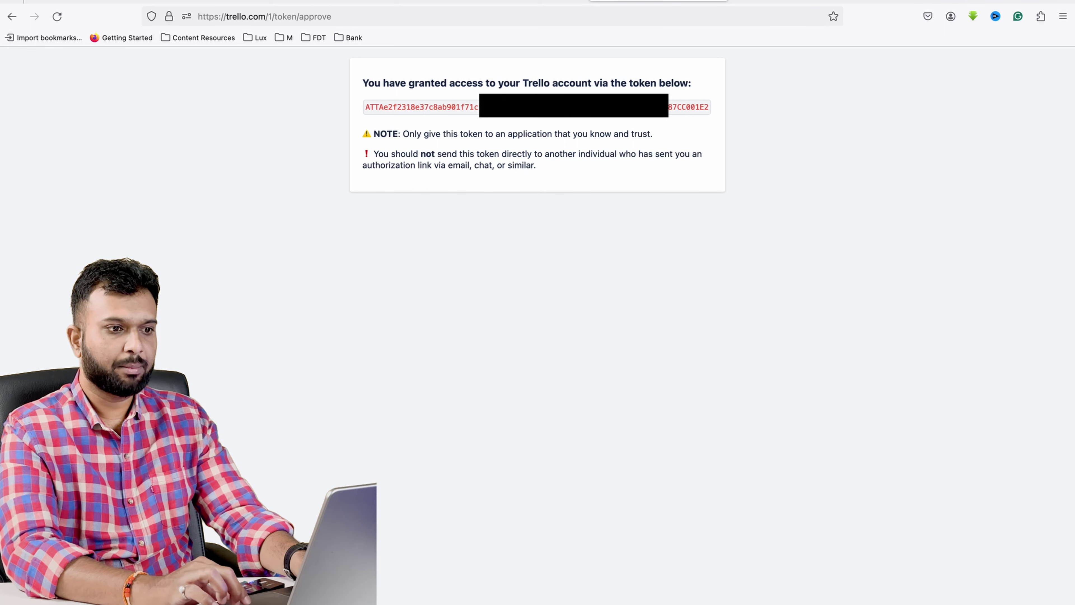
double_click(638, 115)
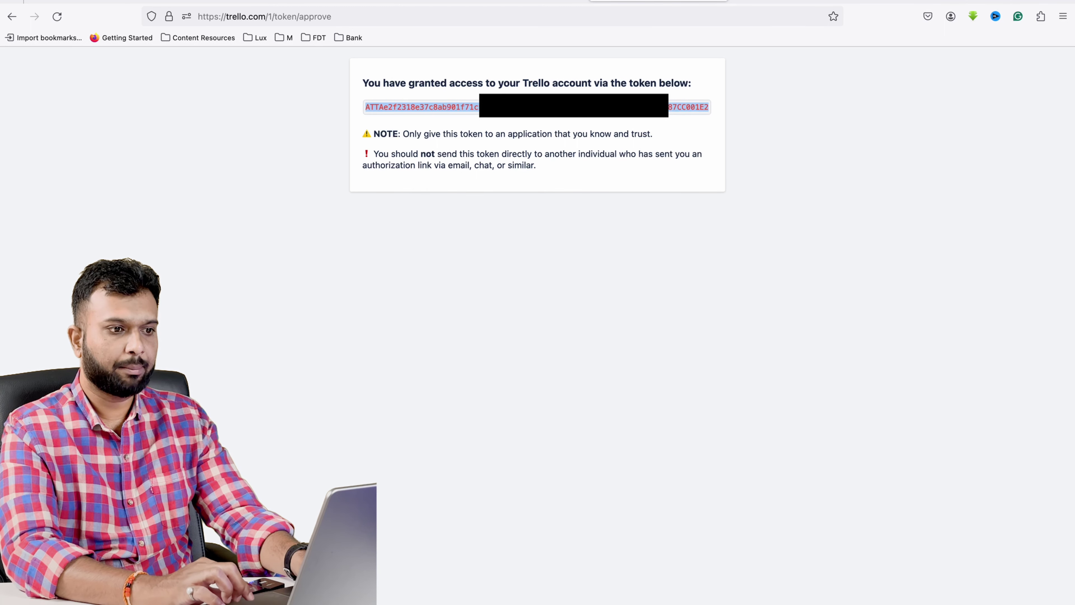
Paste the token into the note in the Notes app, below the secret and labelled "Token:".
key("ctrl+Left")
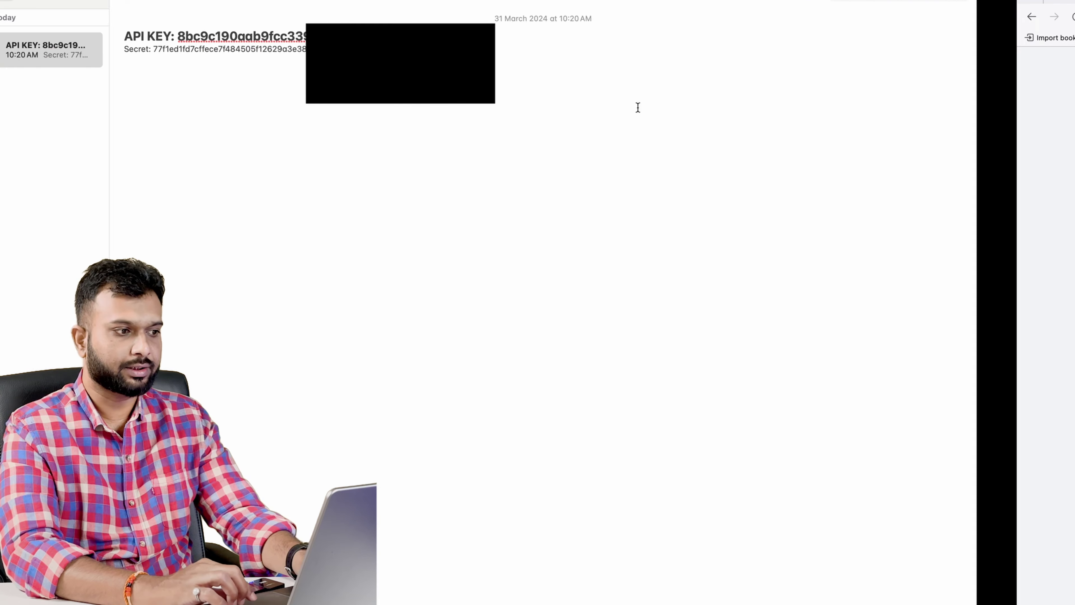
key("Return")
key("Return")
type("Token")
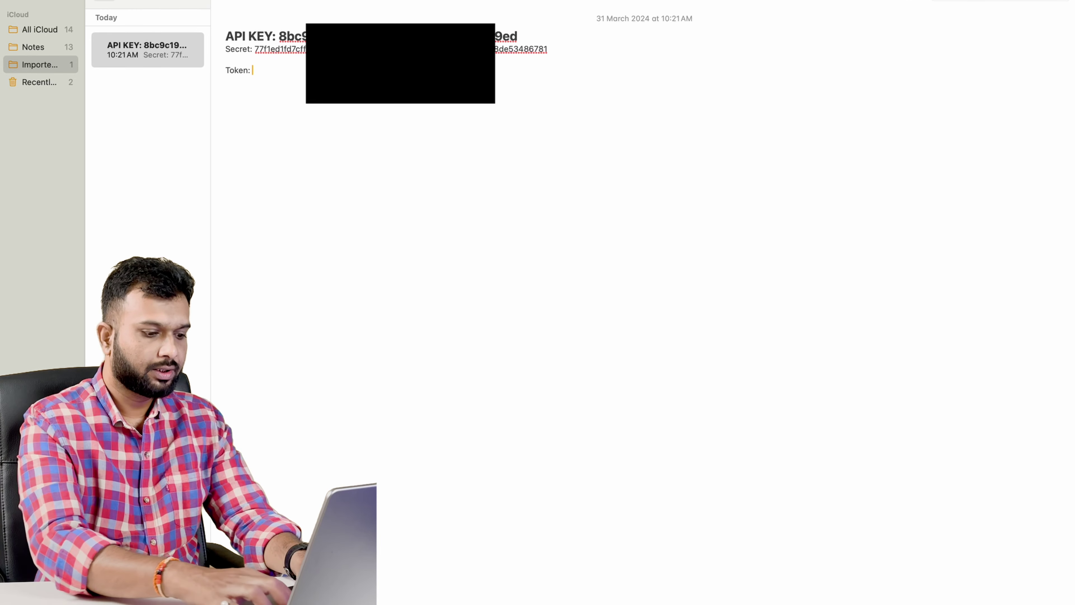
type(":")
key("super+v")
key("Return")
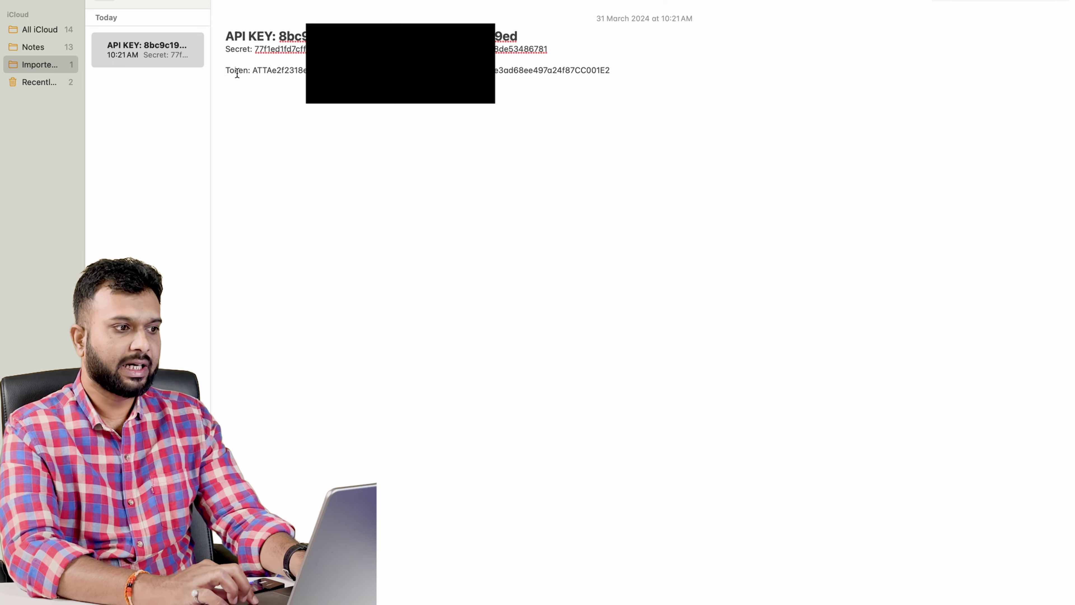
Switch back to the browser and return to the Actions reference of the Trello REST API.
key("ctrl+Right")
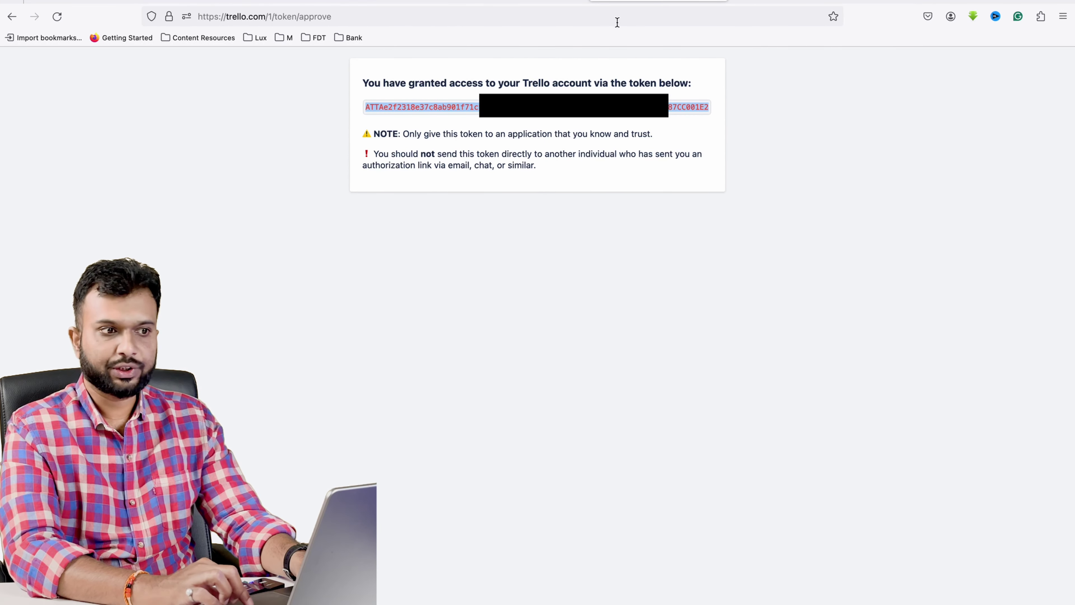
left_click(763, 4)
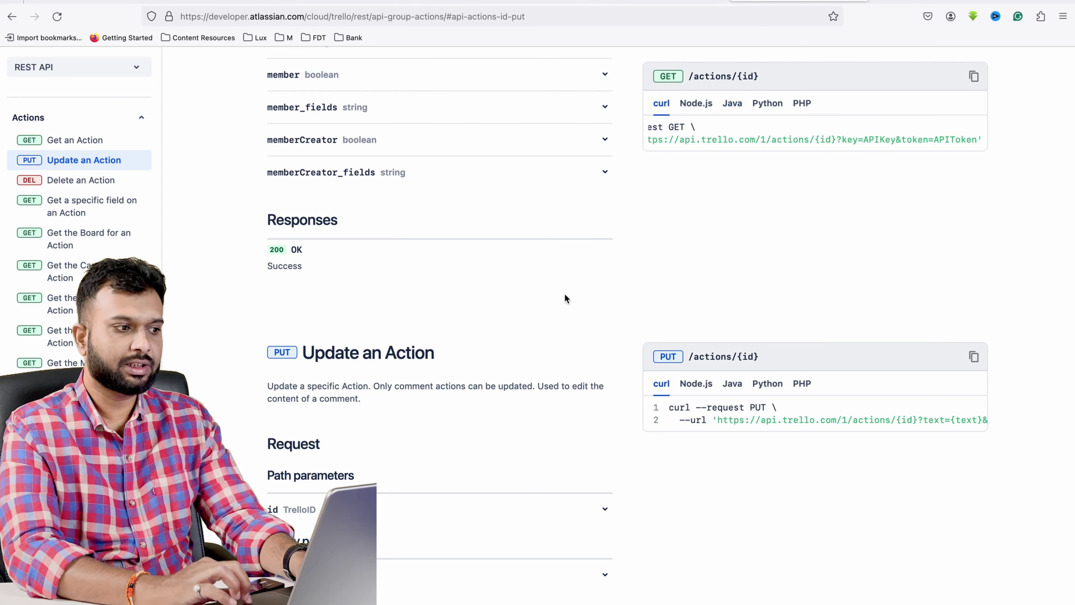